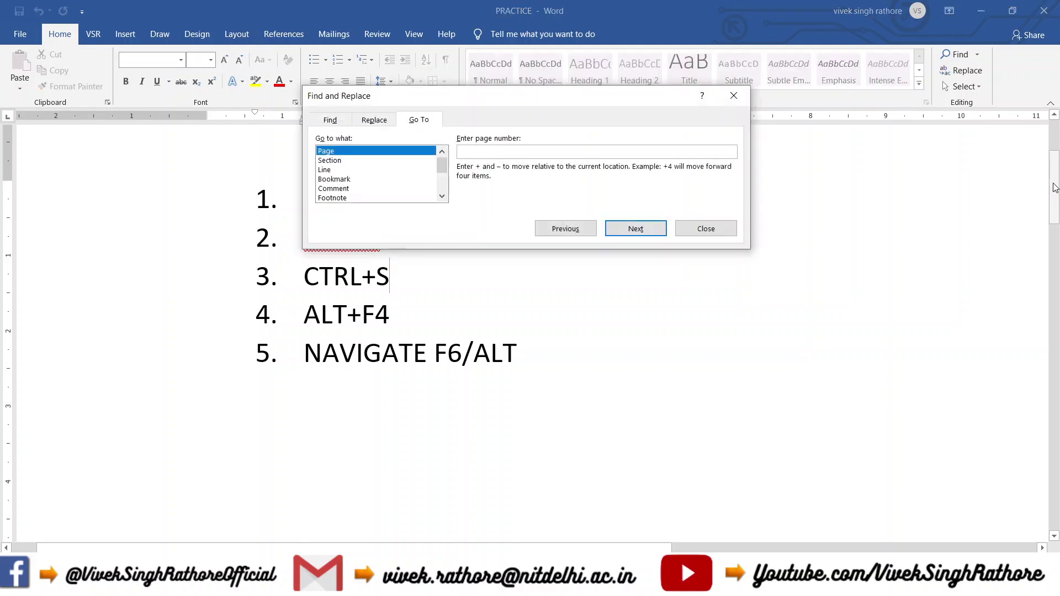
- Close the Find and Replace dialog so the PRACTICE shortcut list shows again
left_click(706, 229)
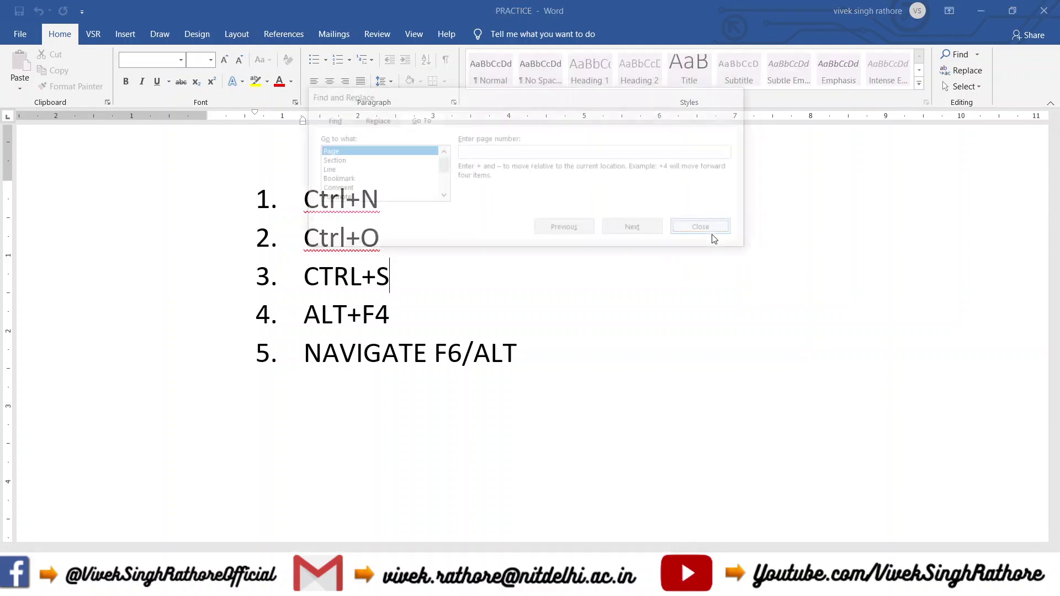
- Switch briefly to OBS Studio, then return to the Word PRACTICE document
key("alt+Tab")
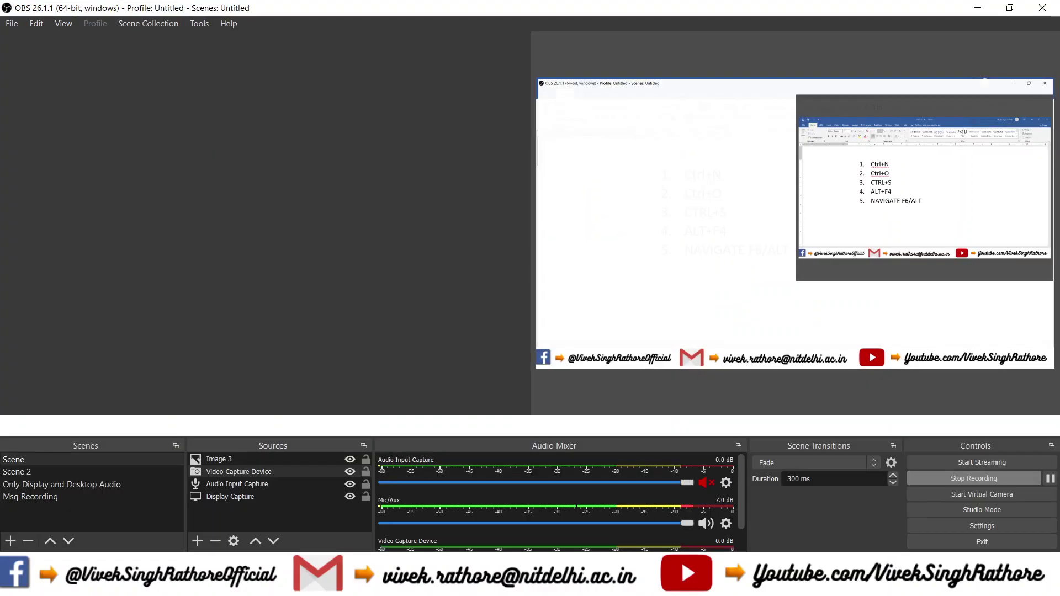
key("alt+Tab")
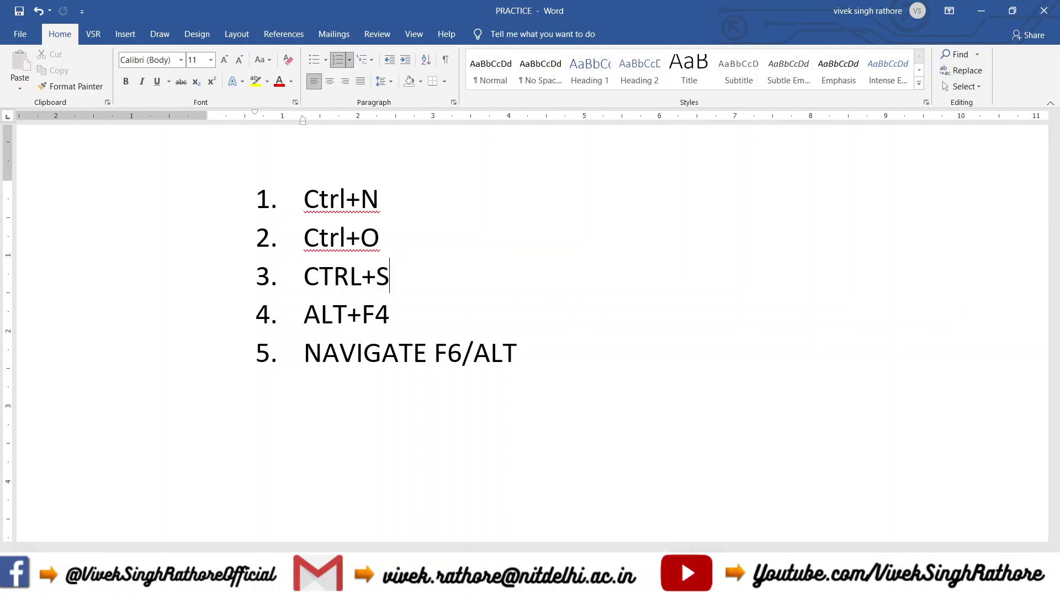
- Open FMC Theory Syllabus.pdf and highlight the Unit III topics on opening documents and text creation
left_click(632, 584)
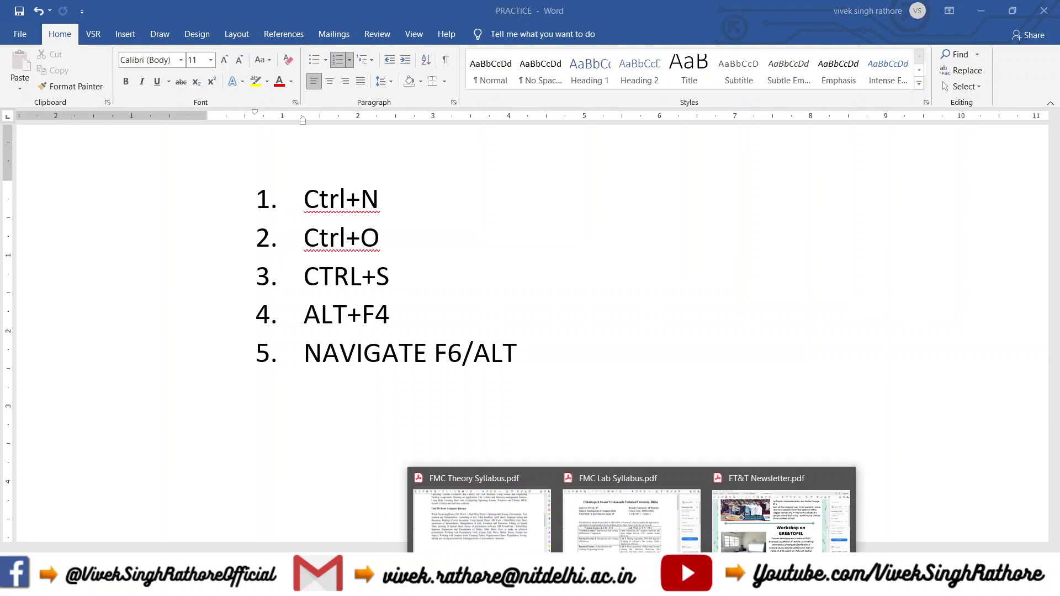
left_click(476, 497)
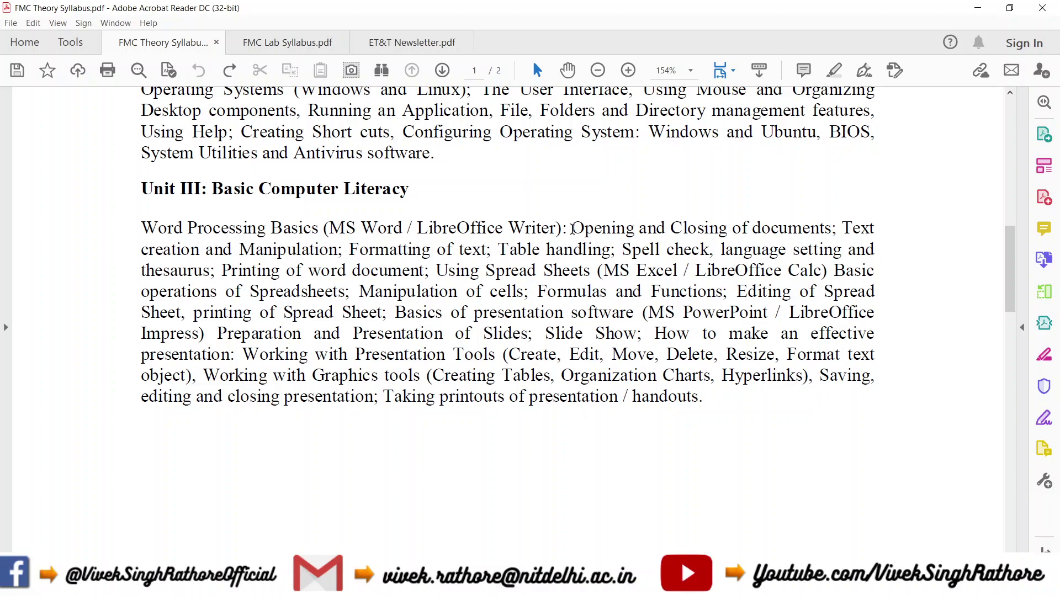
left_click_drag(572, 228, 830, 221)
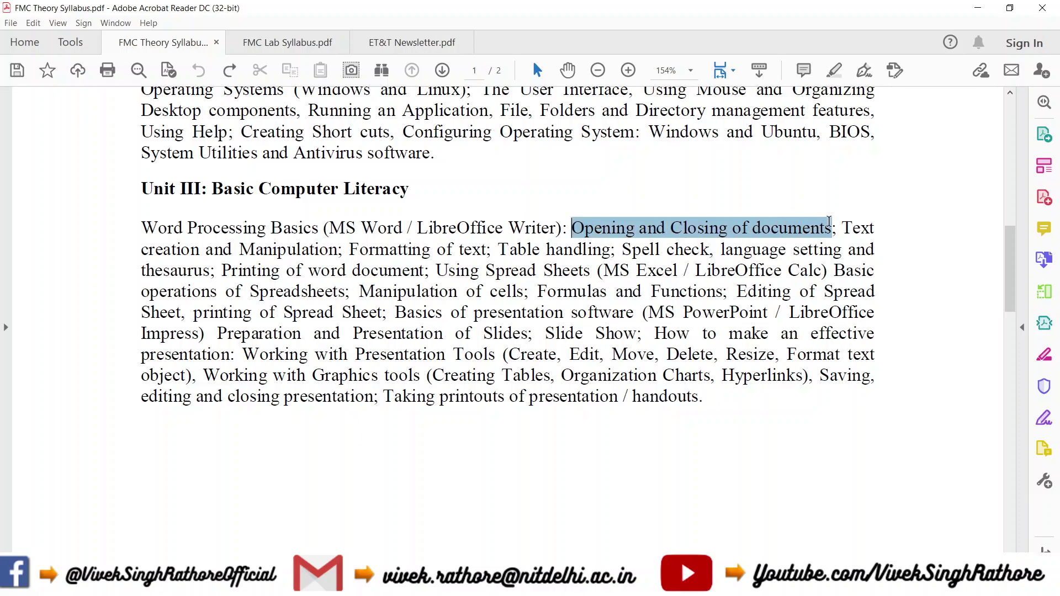
left_click_drag(829, 221, 832, 222)
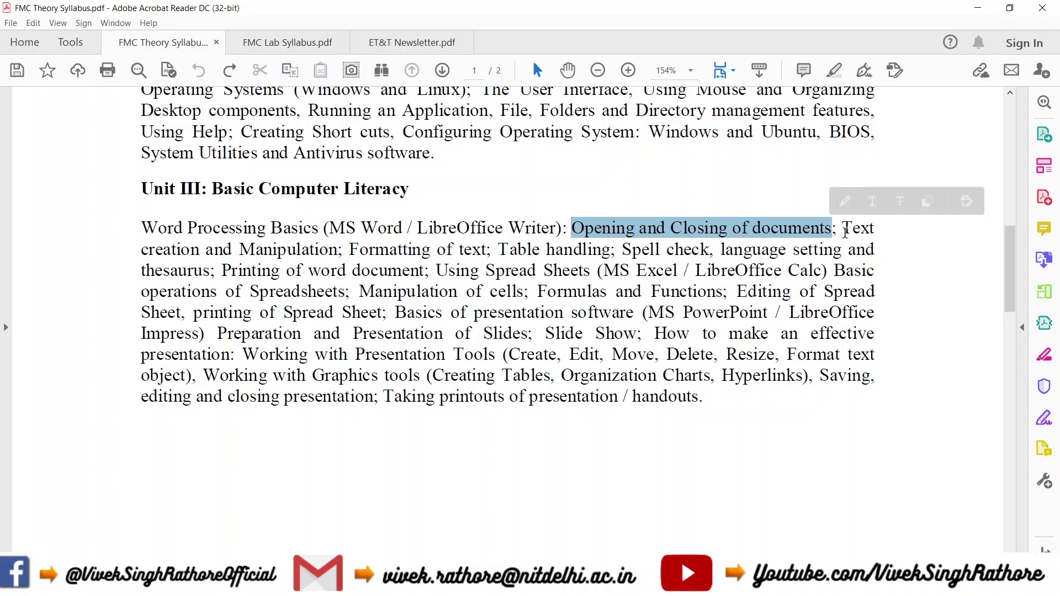
mouse_move(841, 228)
left_mouse_down()
mouse_move(866, 231)
mouse_move(342, 237)
left_mouse_up()
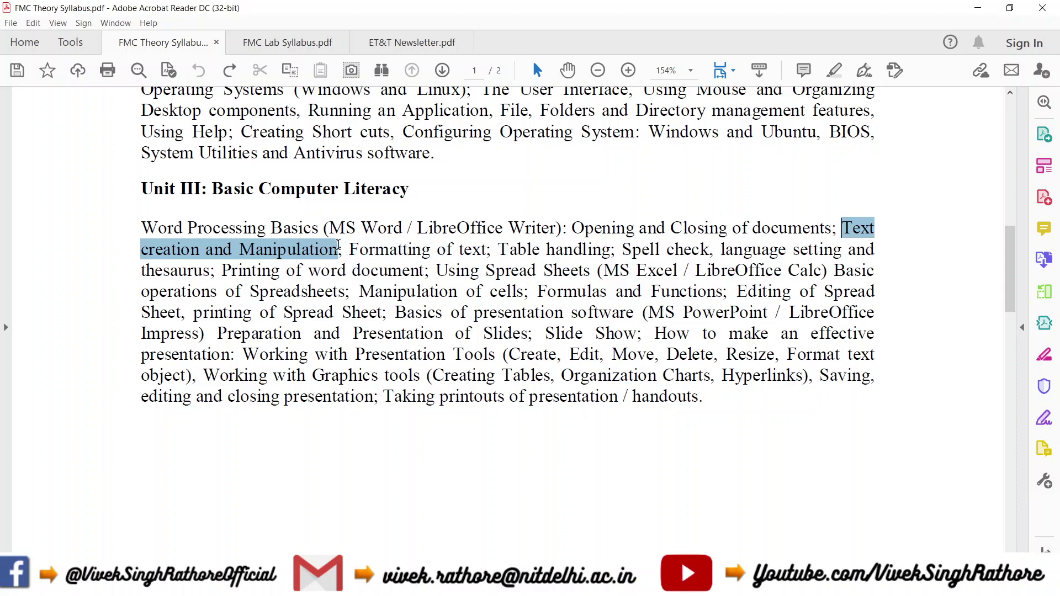
left_click_drag(342, 238, 490, 251)
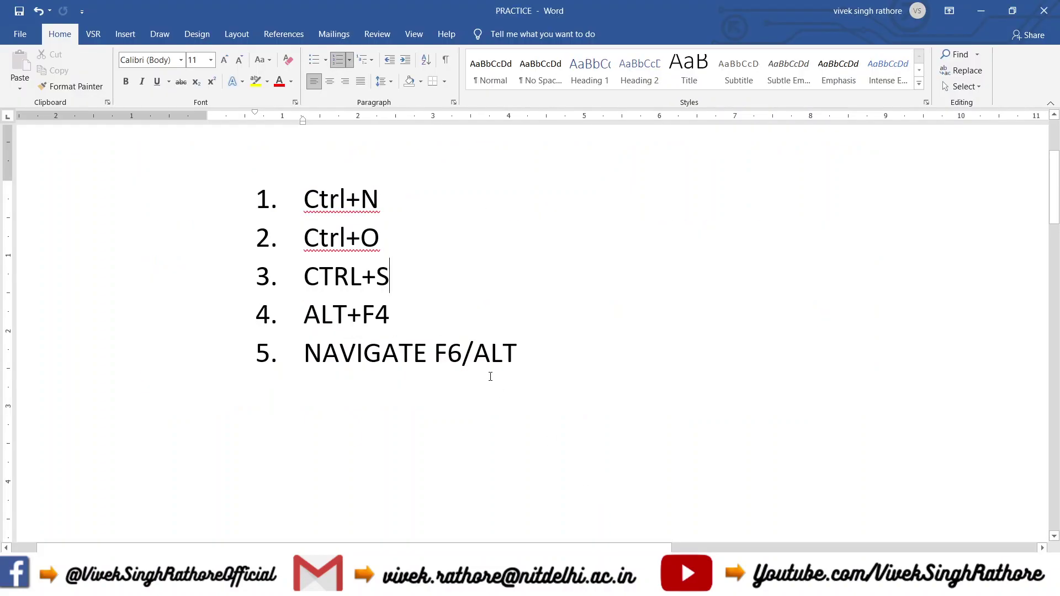
- Add blank lines after NAVIGATE F6/ALT, ending the numbering below item 5
left_click(565, 364)
scroll(564, 361, "down", 5)
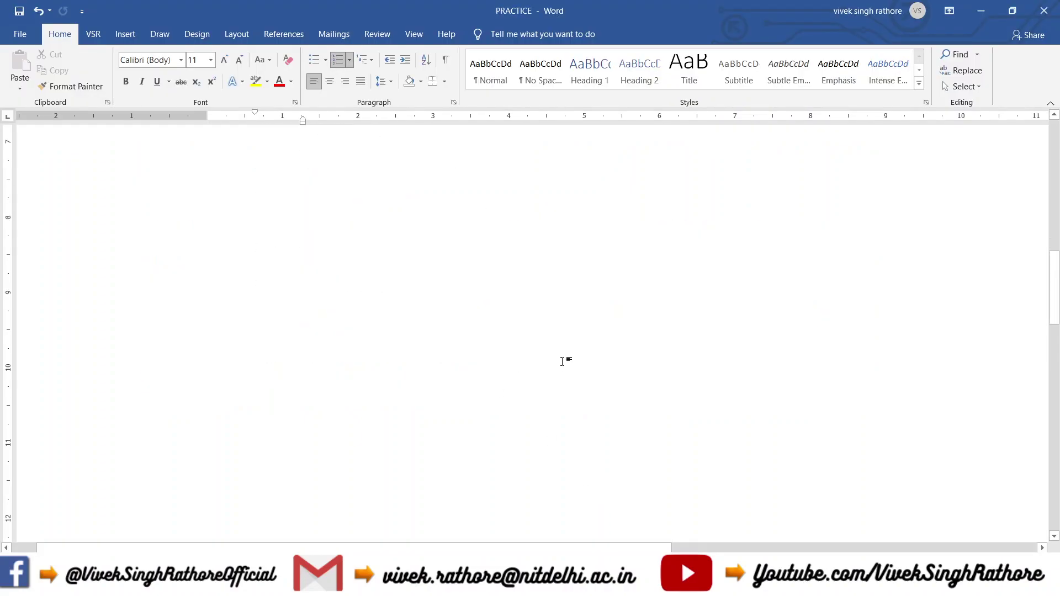
scroll(365, 168, "up", 3)
scroll(364, 168, "up", 1)
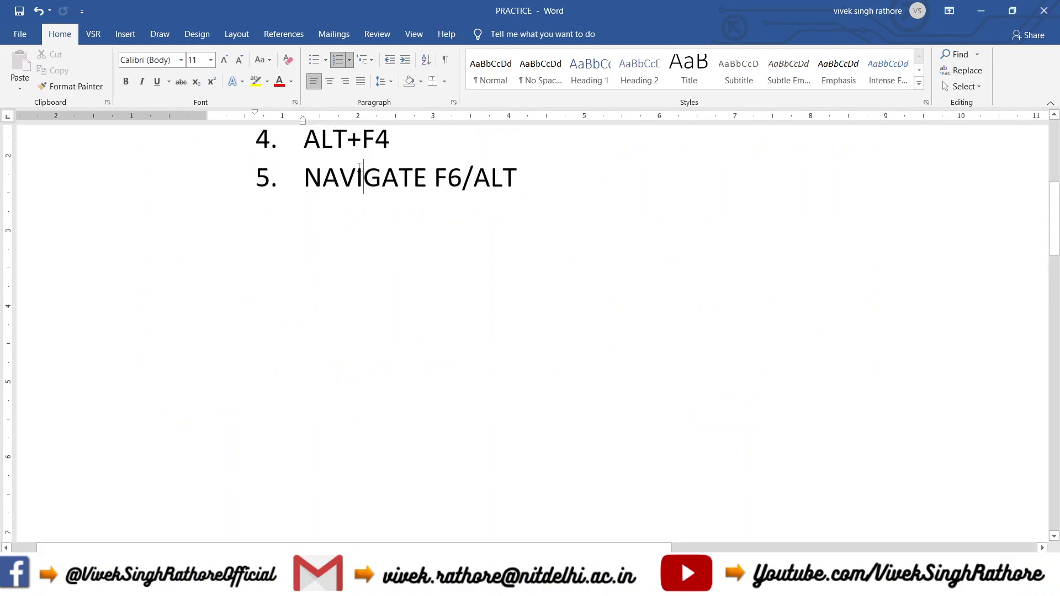
left_click(540, 178)
key("Return")
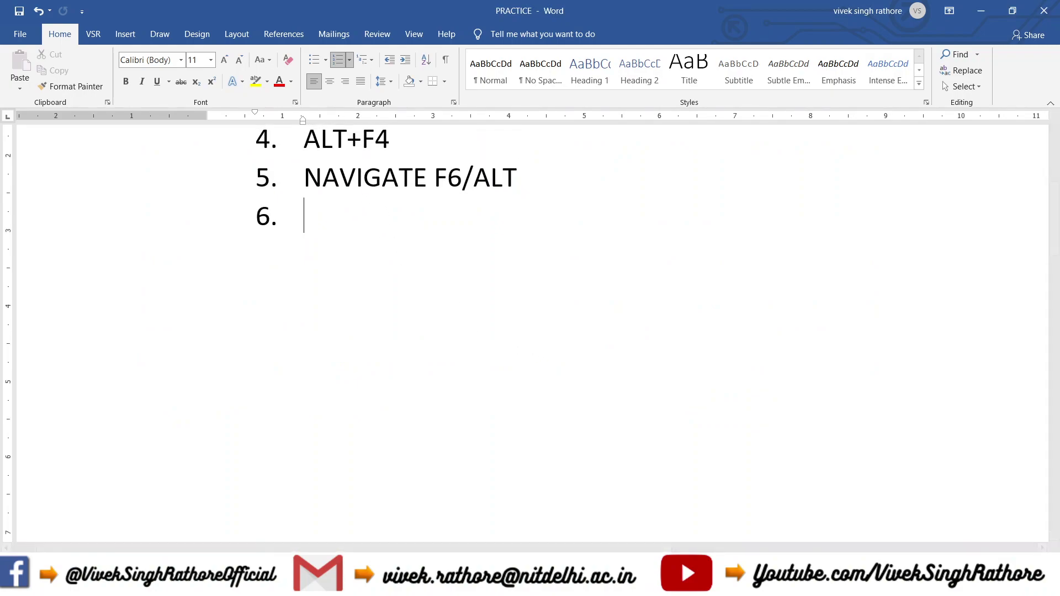
key("Return")
key("Return")
key("Return")
scroll(417, 197, "down", 5)
scroll(416, 197, "up", 4)
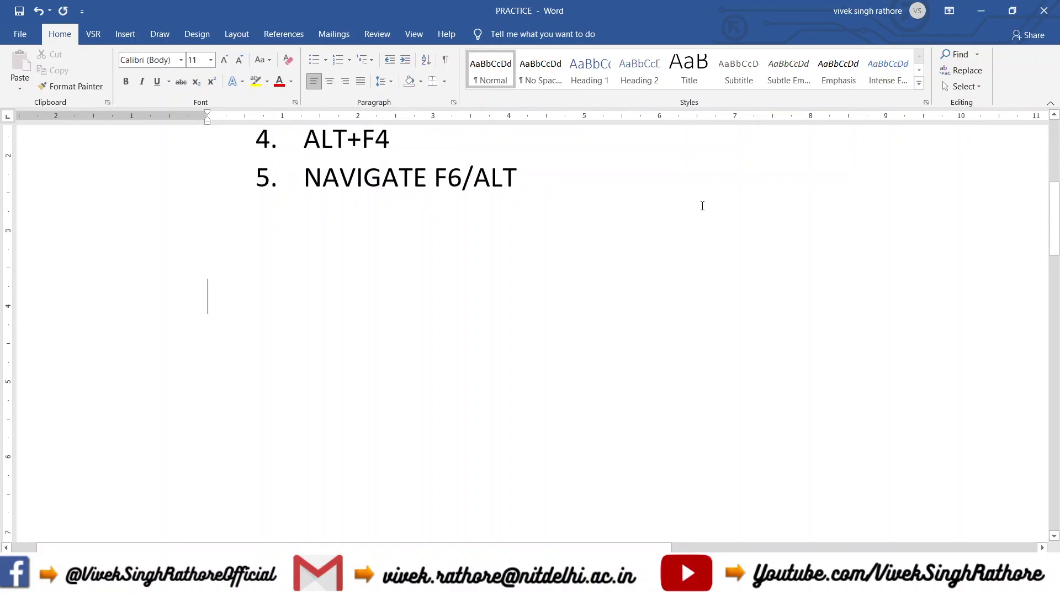
scroll(538, 224, "up", 4)
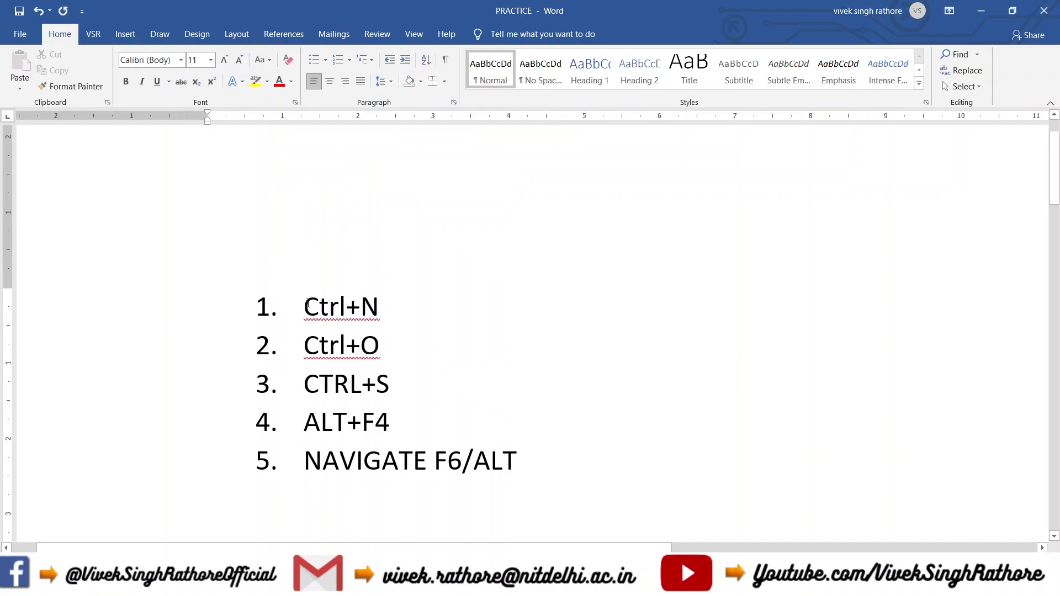
scroll(309, 303, "down", 4)
scroll(308, 301, "up", 4)
left_click_drag(304, 304, 504, 449)
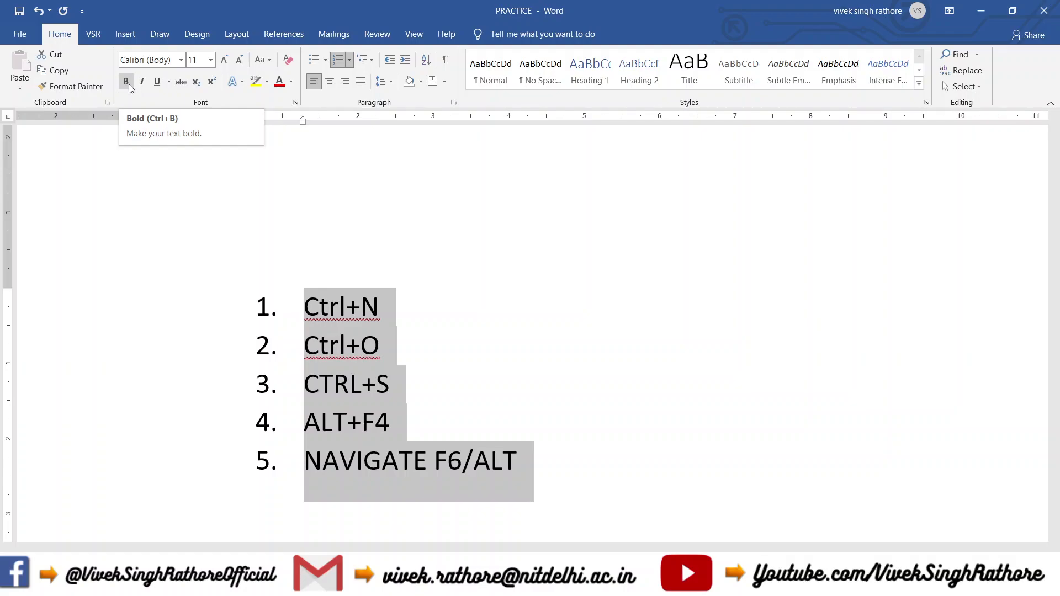
left_click(129, 86)
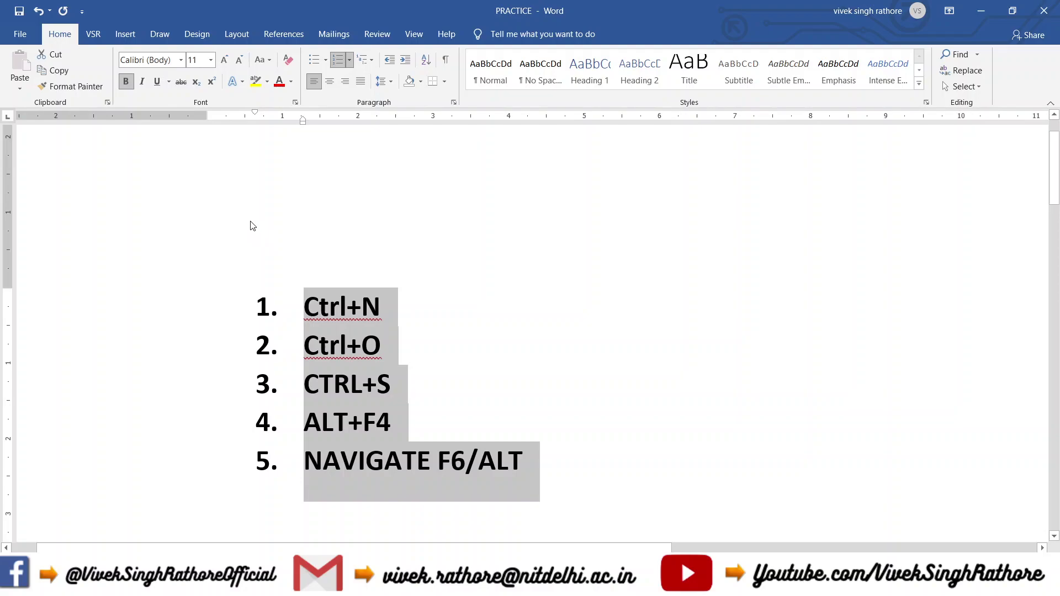
key("ctrl+b")
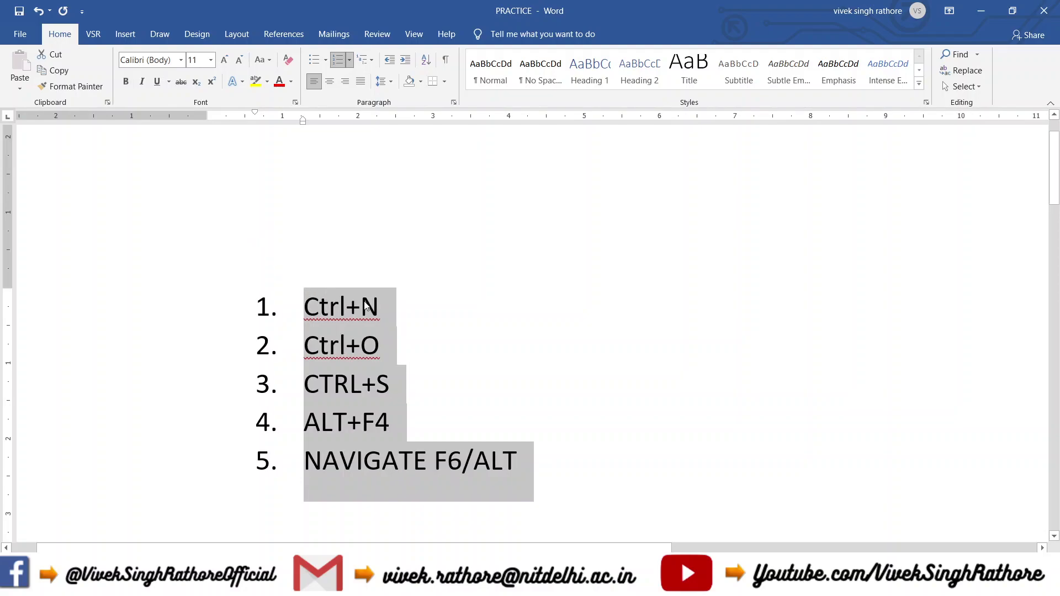
key("ctrl+b")
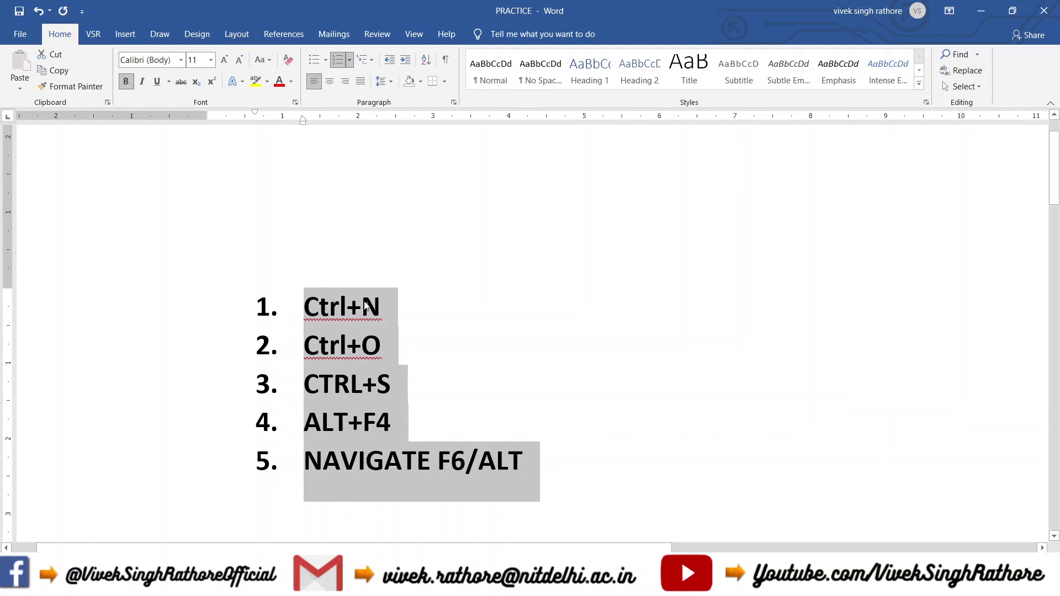
key("ctrl+b")
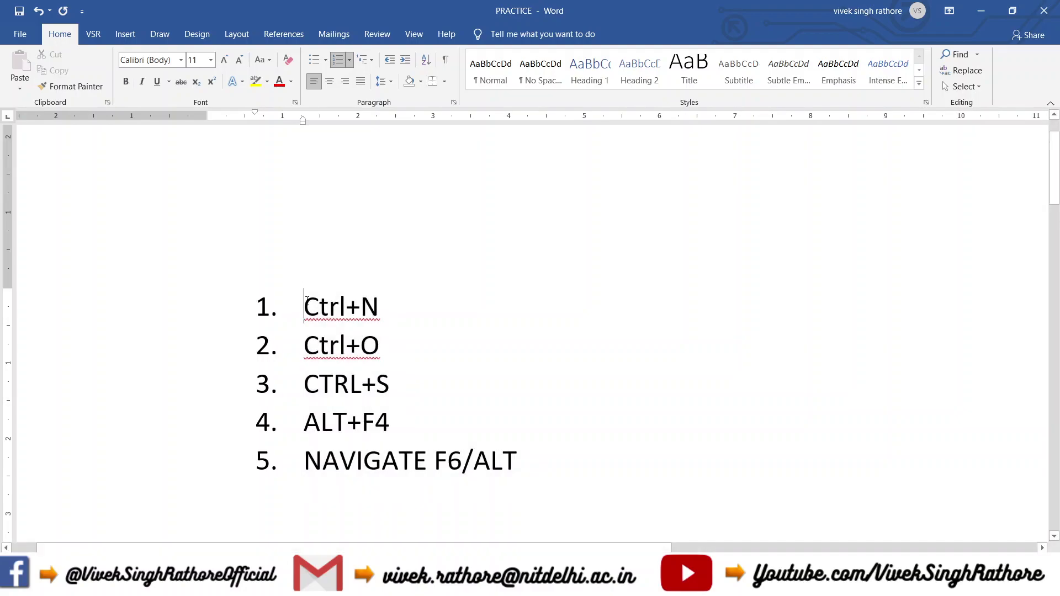
mouse_move(303, 306)
left_mouse_down()
mouse_move(431, 424)
mouse_move(530, 451)
left_mouse_up()
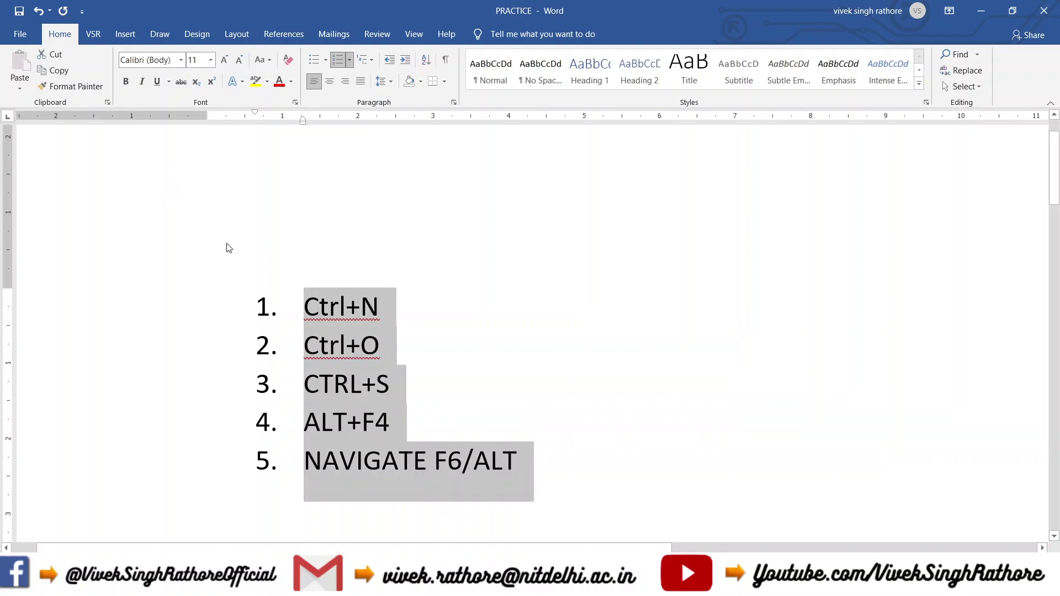
left_click(144, 86)
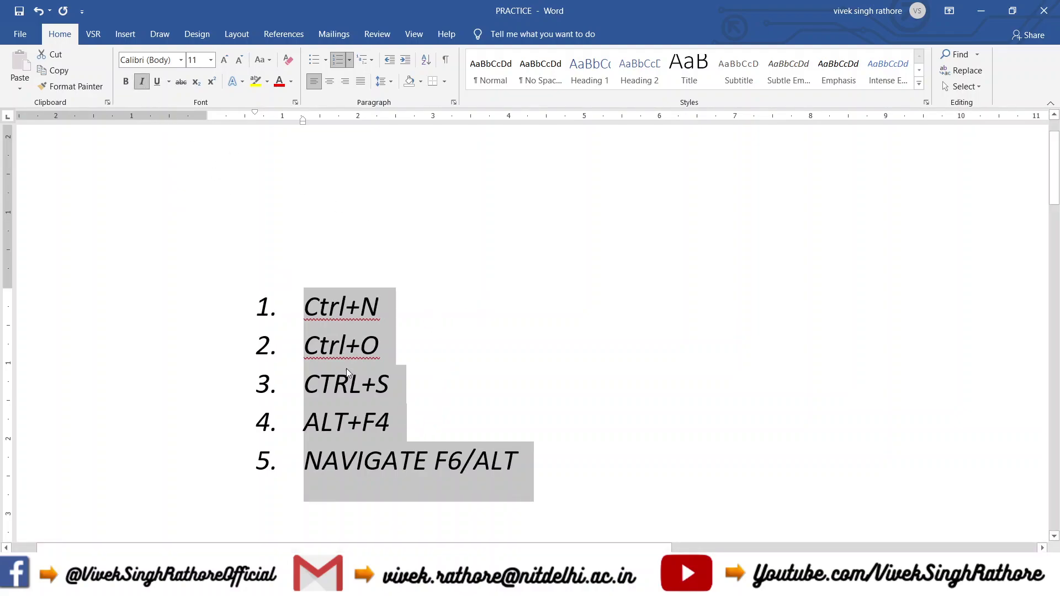
left_click(143, 82)
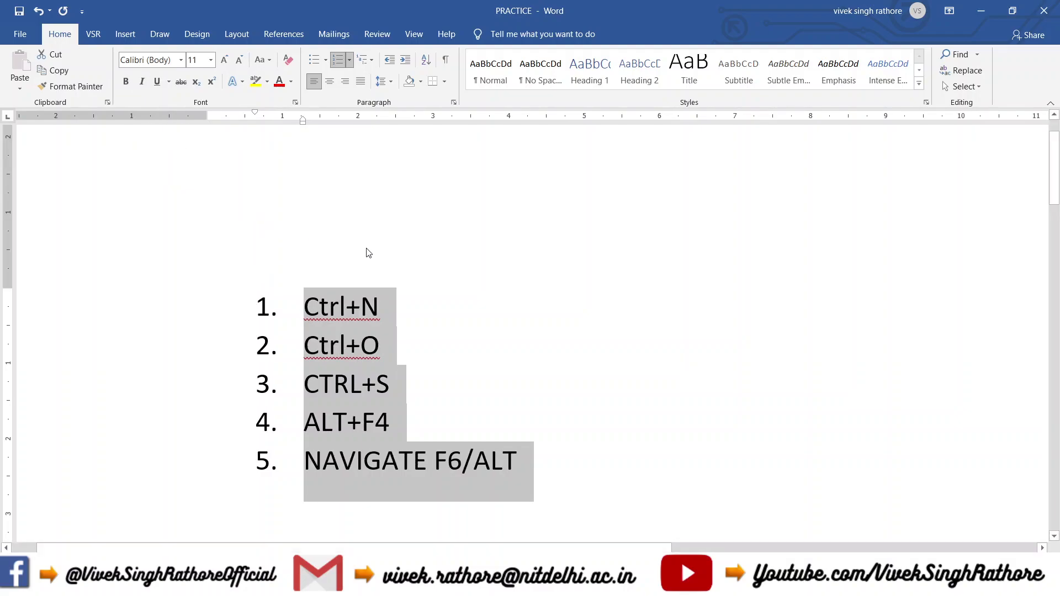
key("ctrl+i")
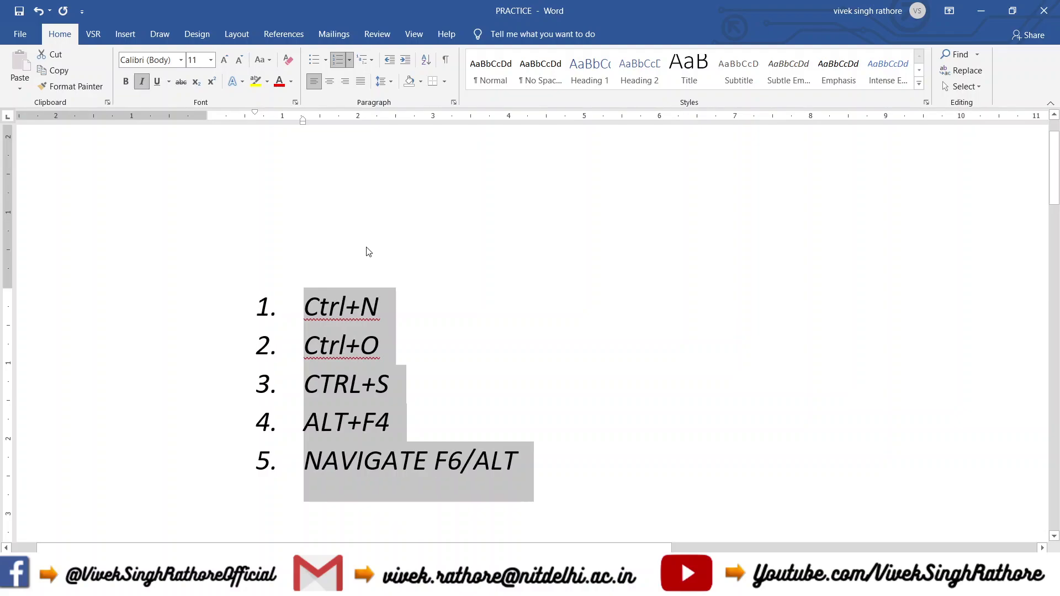
key("ctrl+i")
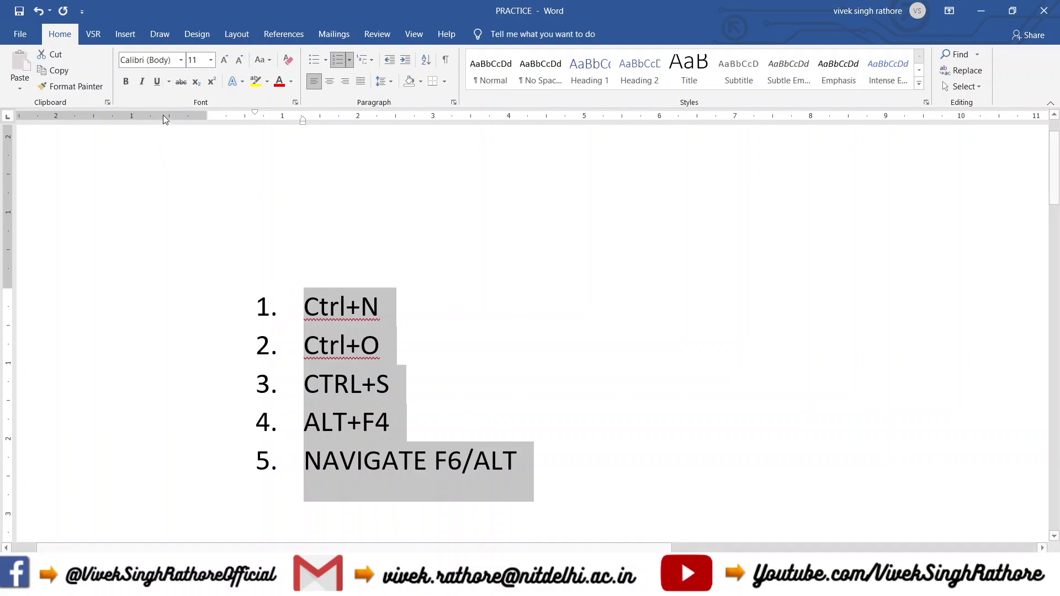
- Remove the underline from the five items Ctrl+N through NAVIGATE F6/ALT and review the underline styles
left_click(157, 82)
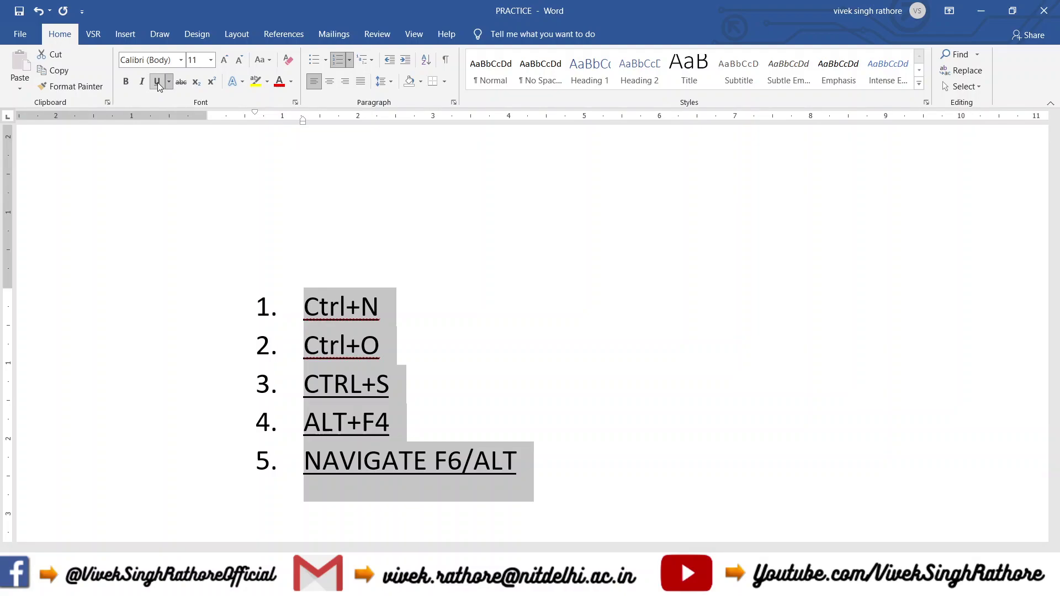
left_click(553, 325)
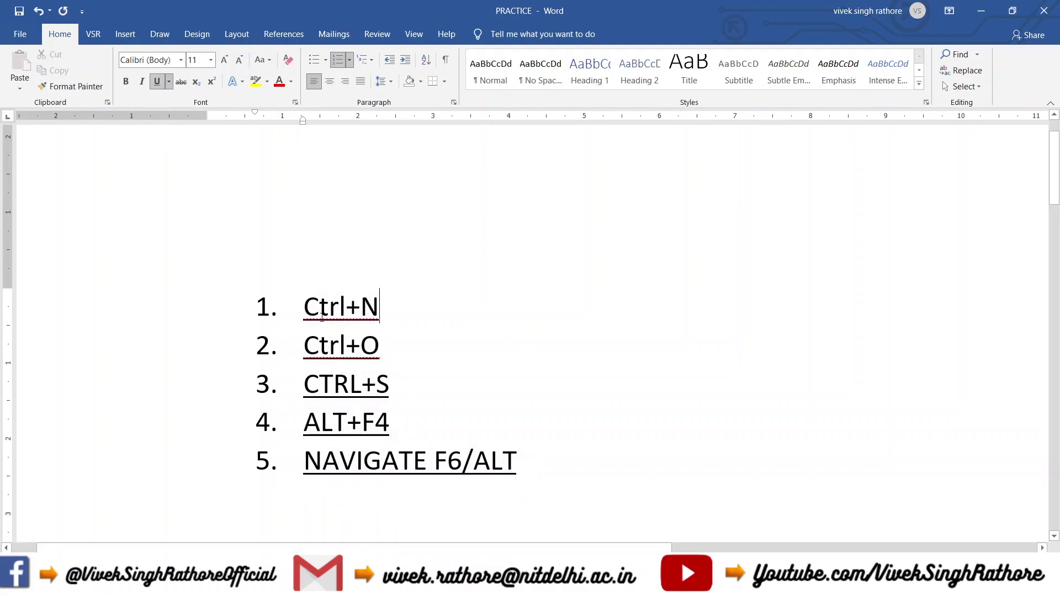
left_click_drag(322, 317, 549, 473)
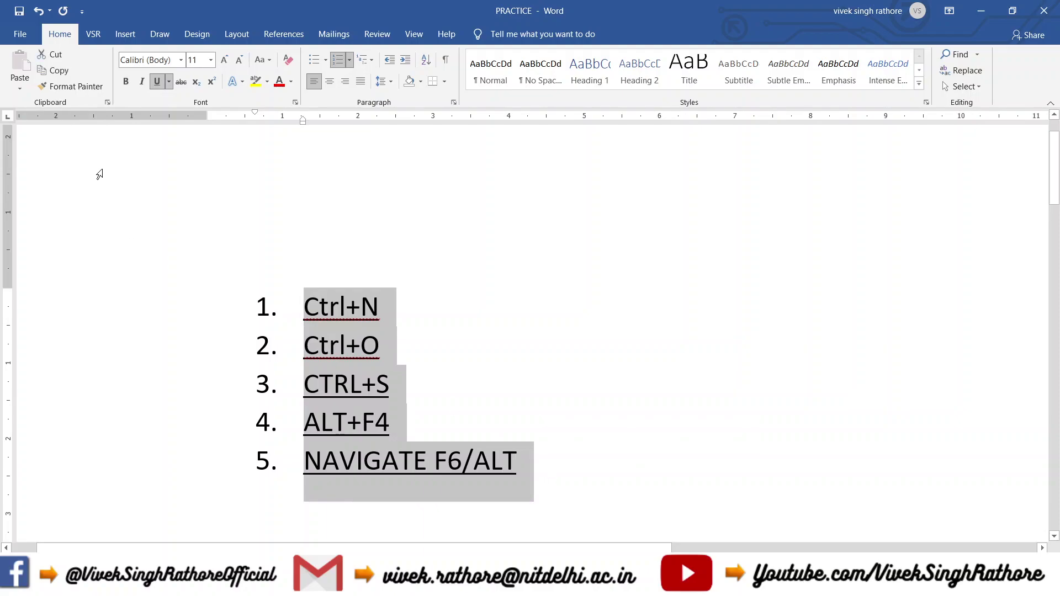
left_click(158, 81)
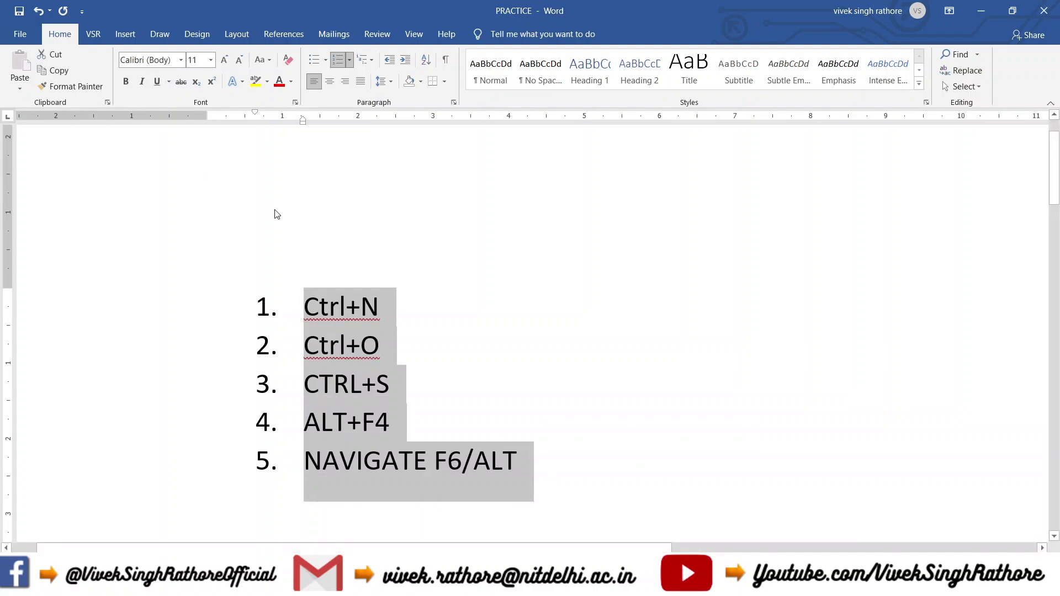
left_click(169, 83)
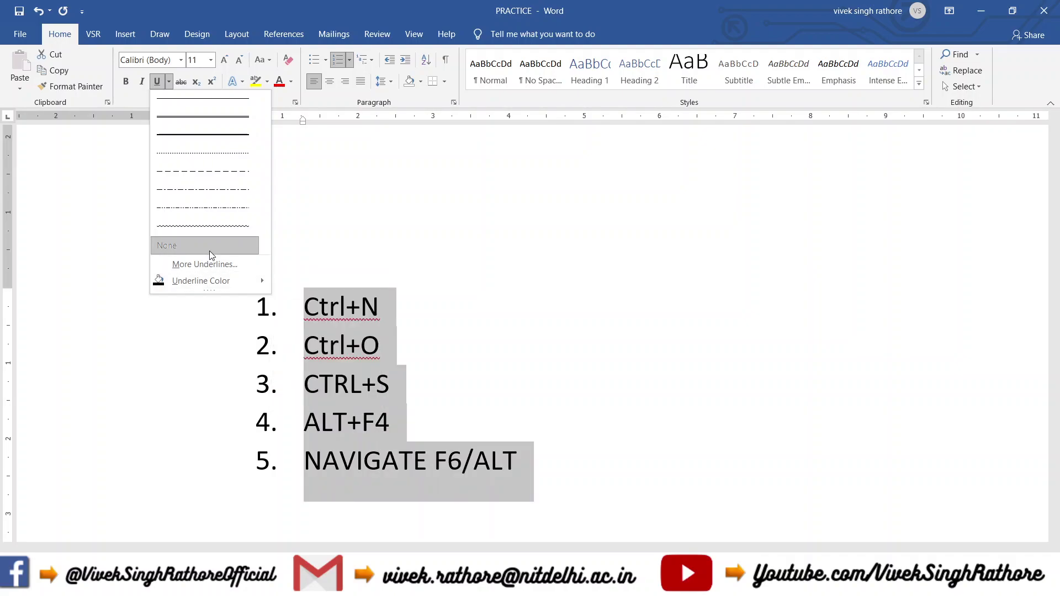
left_click(345, 208)
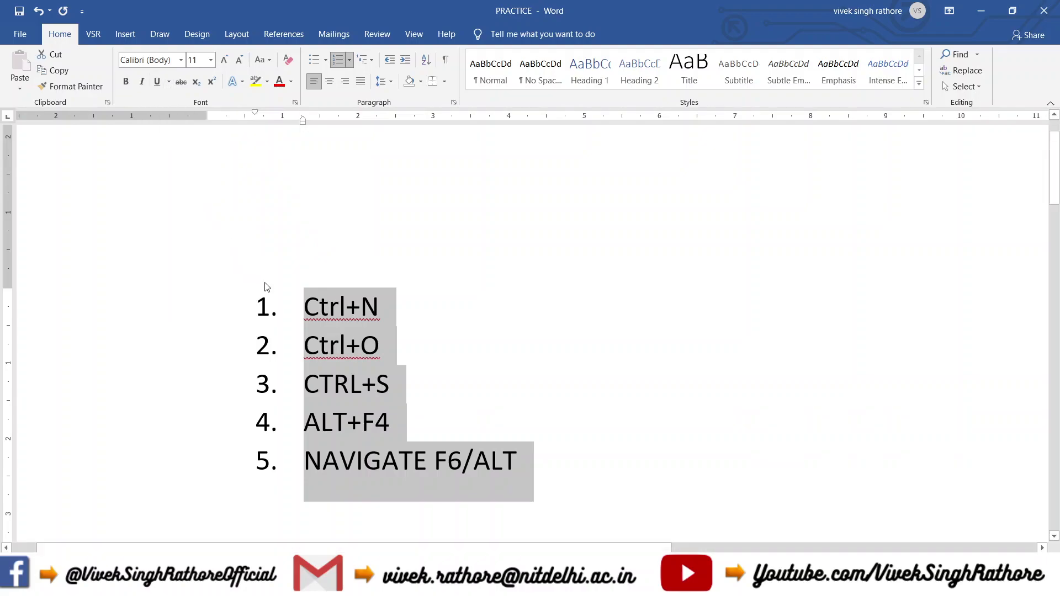
left_click(297, 300)
left_click_drag(297, 300, 476, 407)
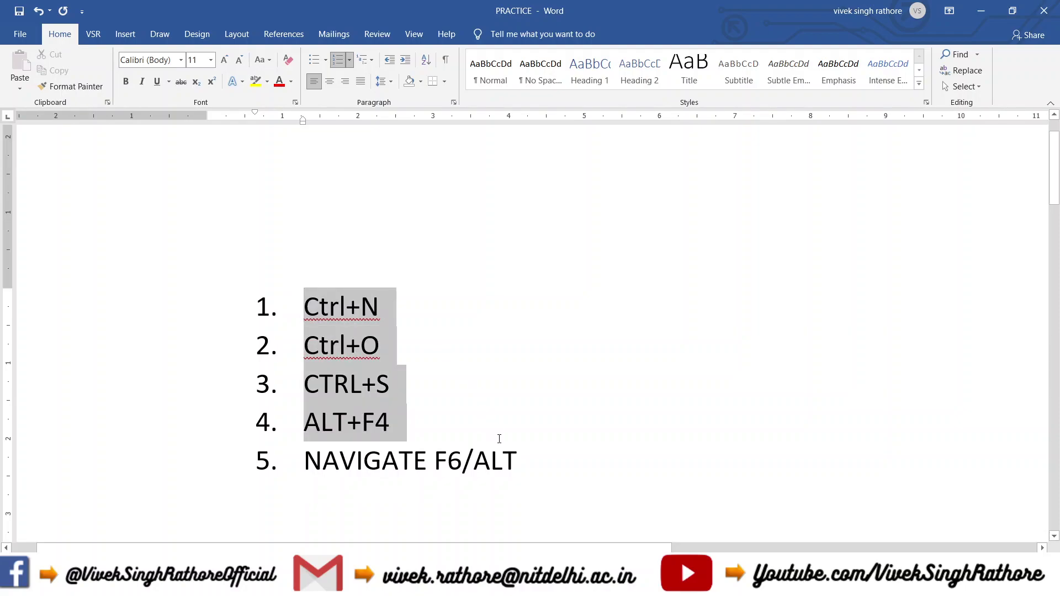
left_click(291, 82)
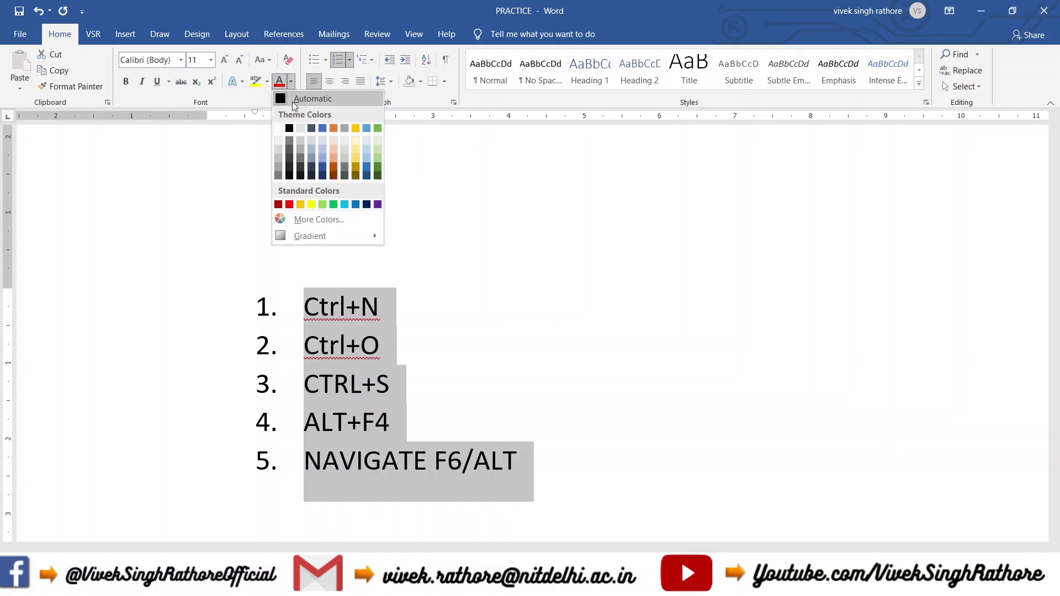
left_click(278, 204)
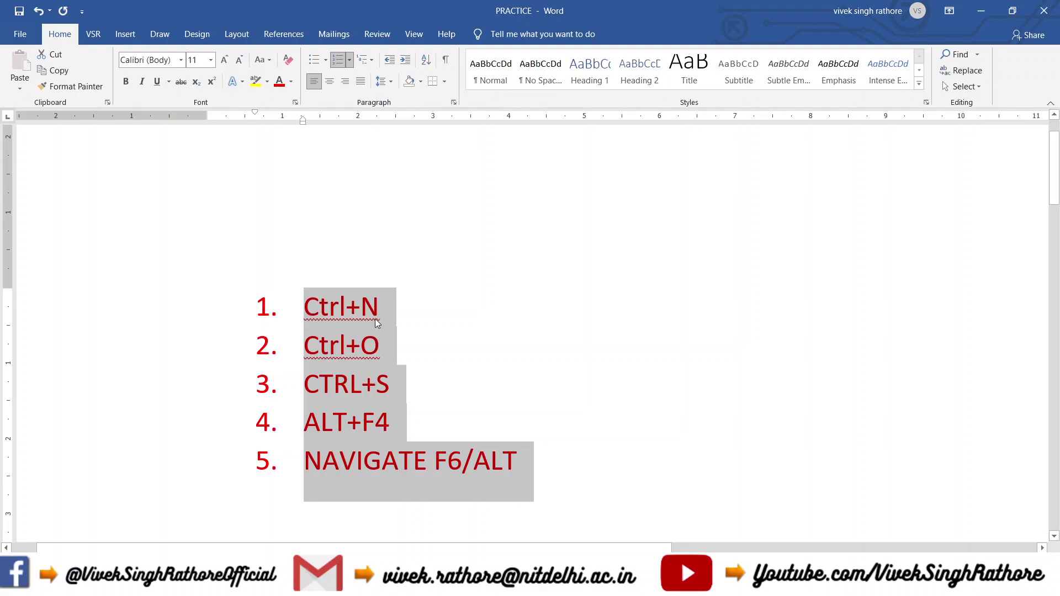
key("ctrl+z")
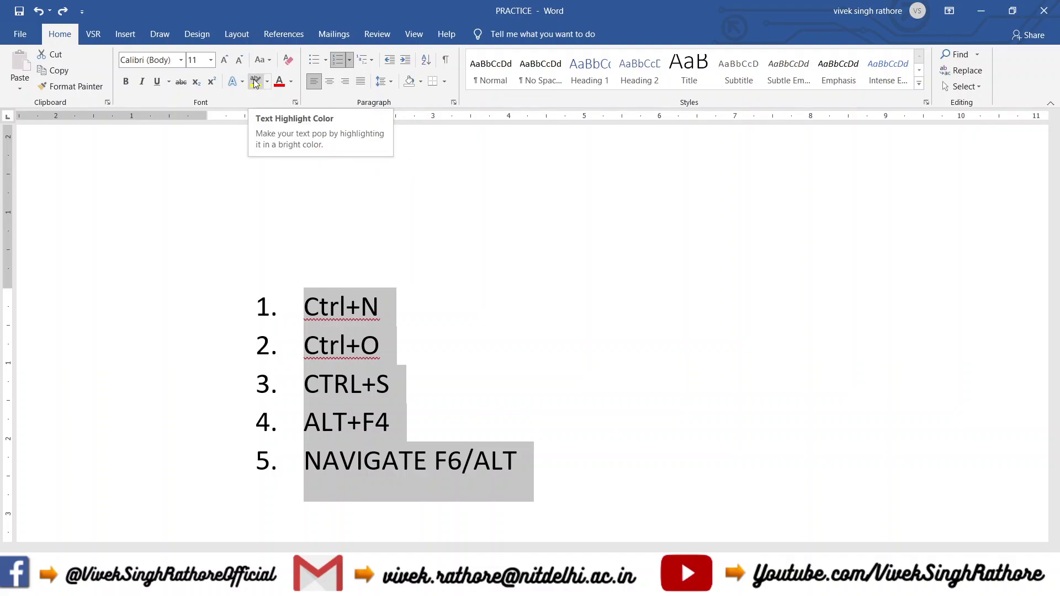
left_click(256, 82)
key("Right")
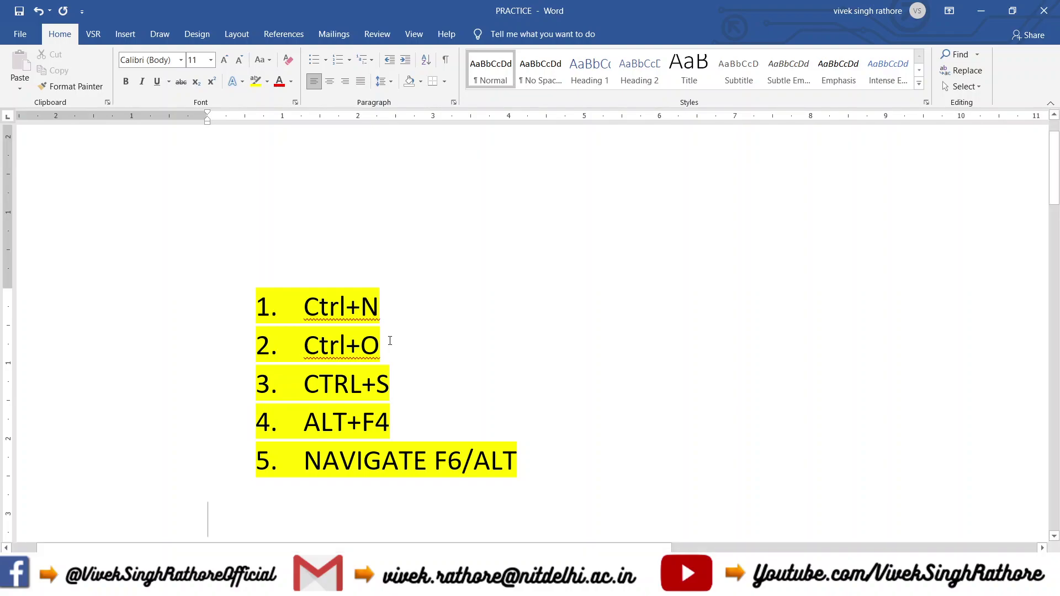
key("ctrl+z")
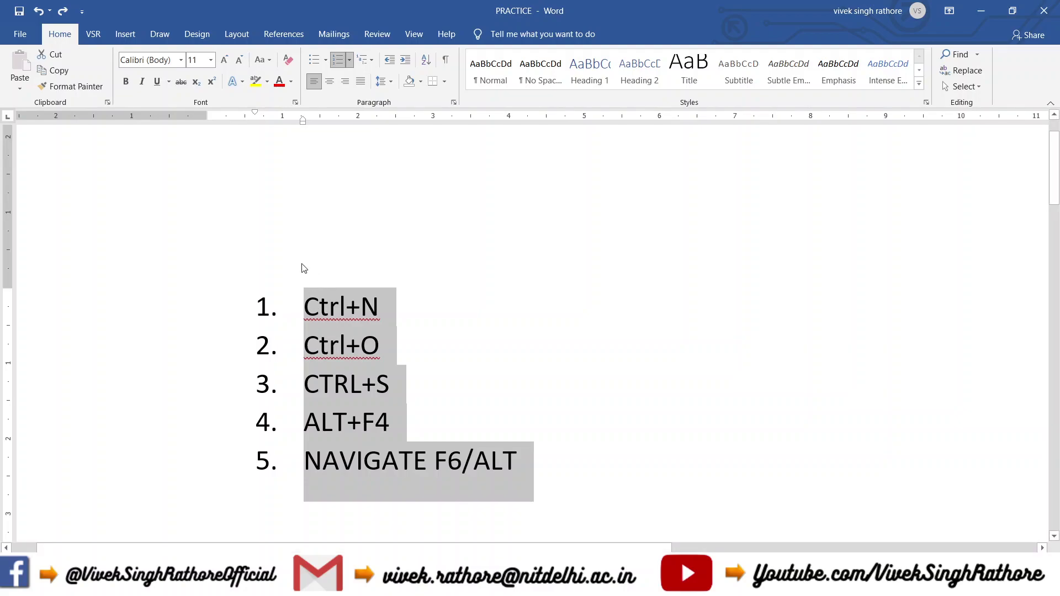
- Change the list text to lowercase, then to UPPERCASE, with Change Case
left_click(269, 61)
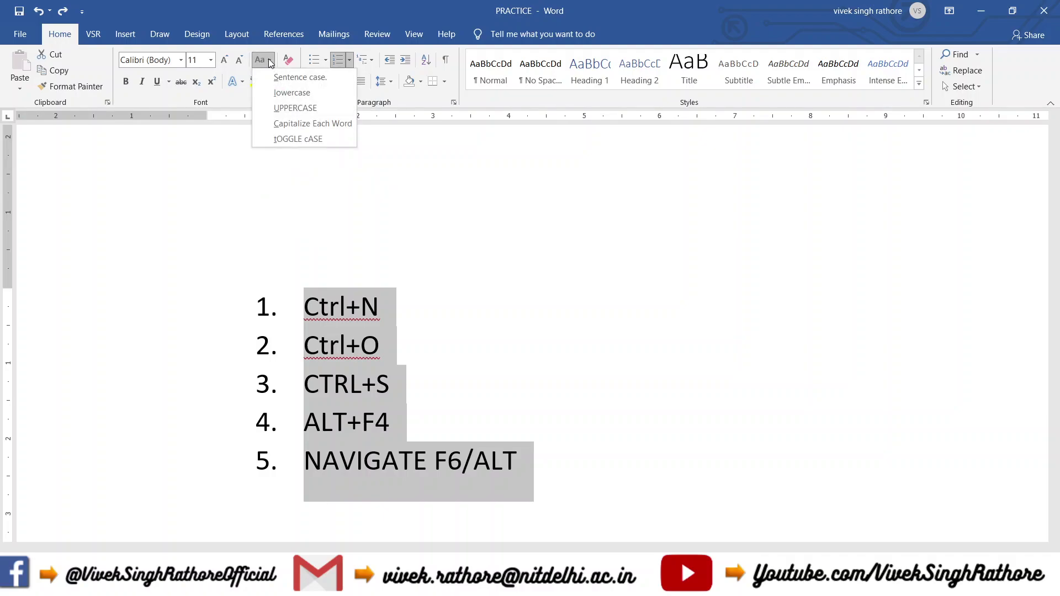
left_click(284, 93)
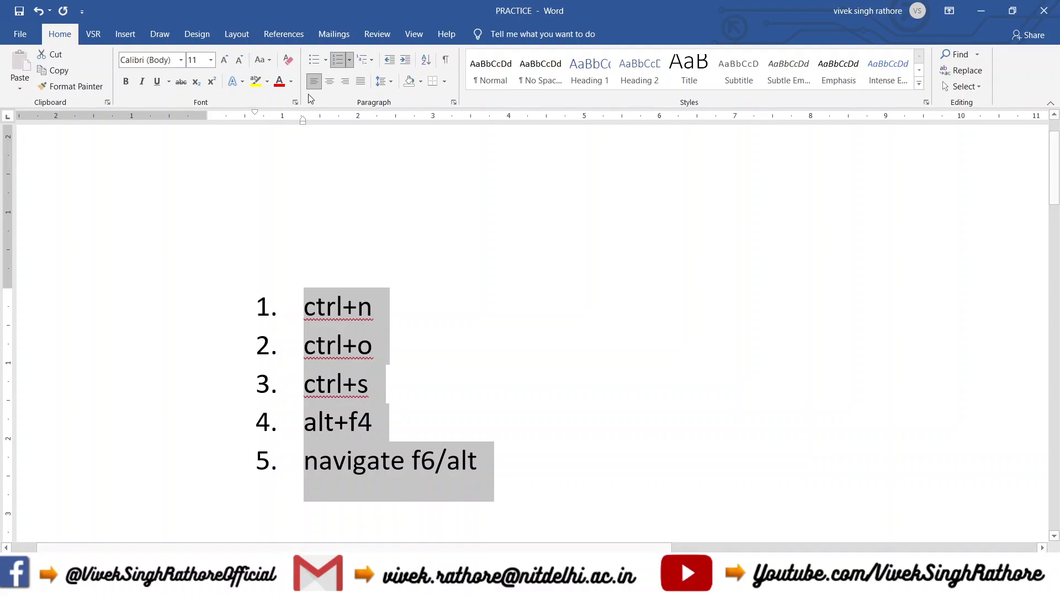
left_click(270, 61)
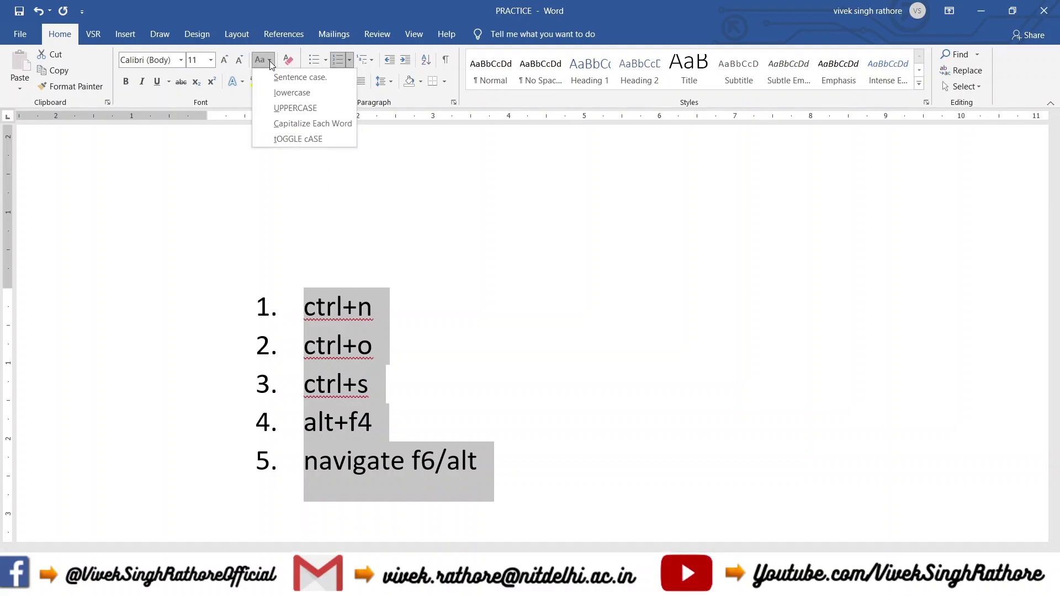
left_click(276, 108)
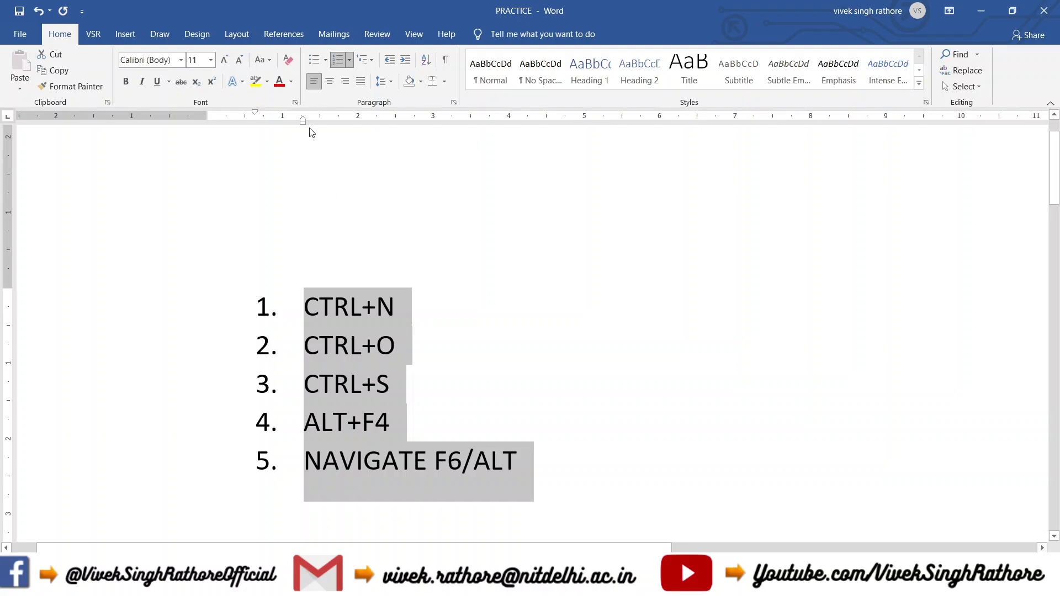
- Apply Capitalize Each Word, then tOGGLE cASE, giving cTRL+n through nAVIGATE f6/aLT
left_click(263, 60)
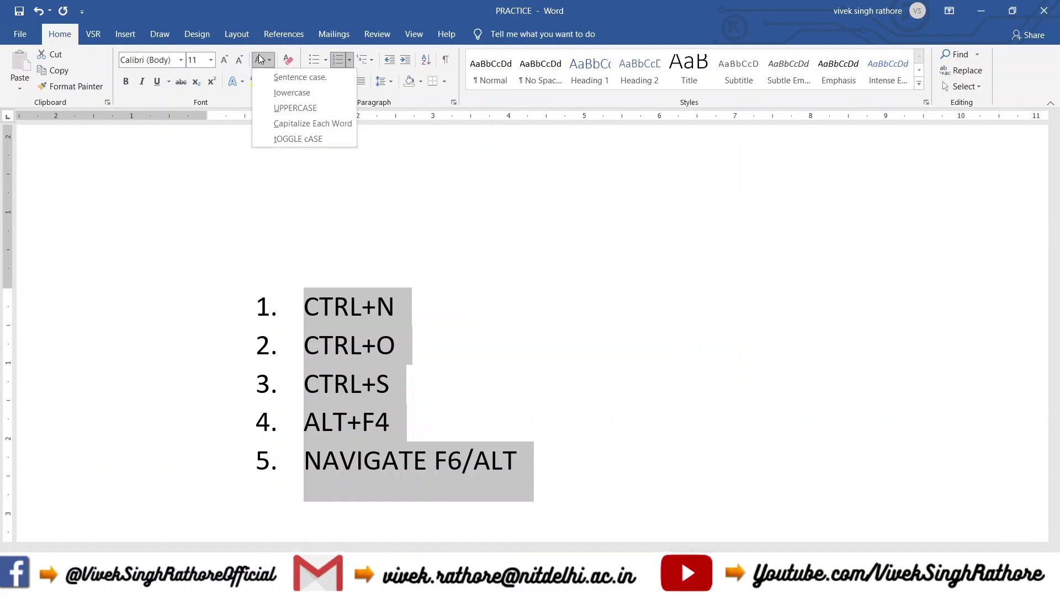
left_click(271, 124)
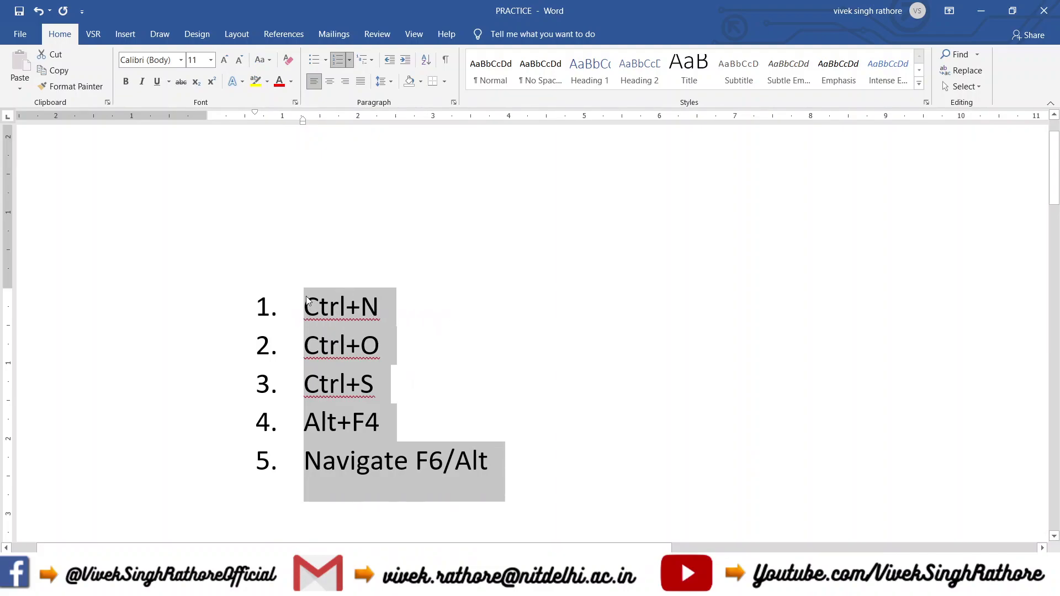
left_click(267, 60)
left_click(291, 138)
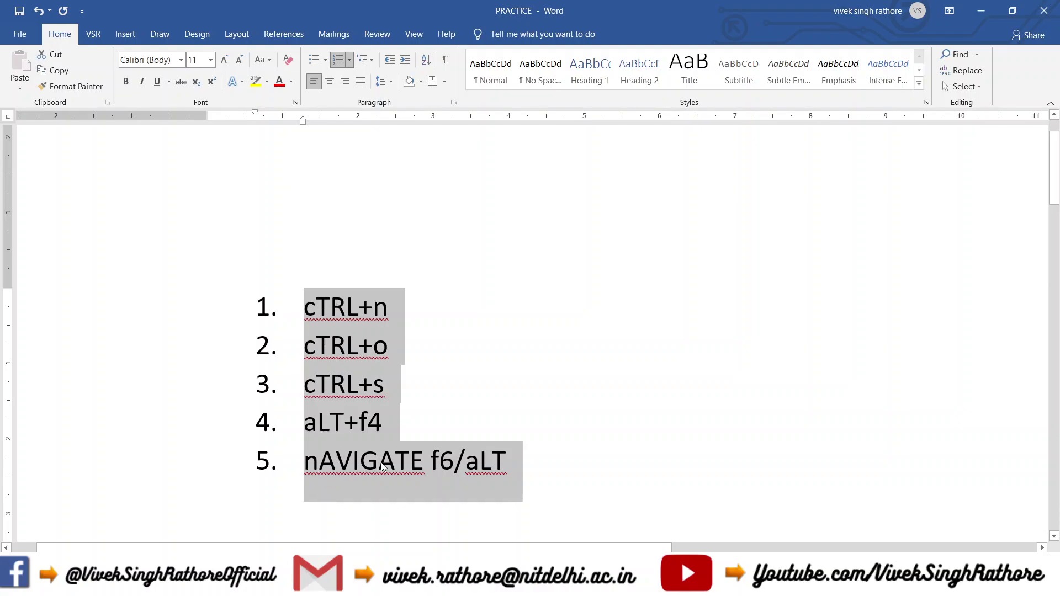
left_click(268, 62)
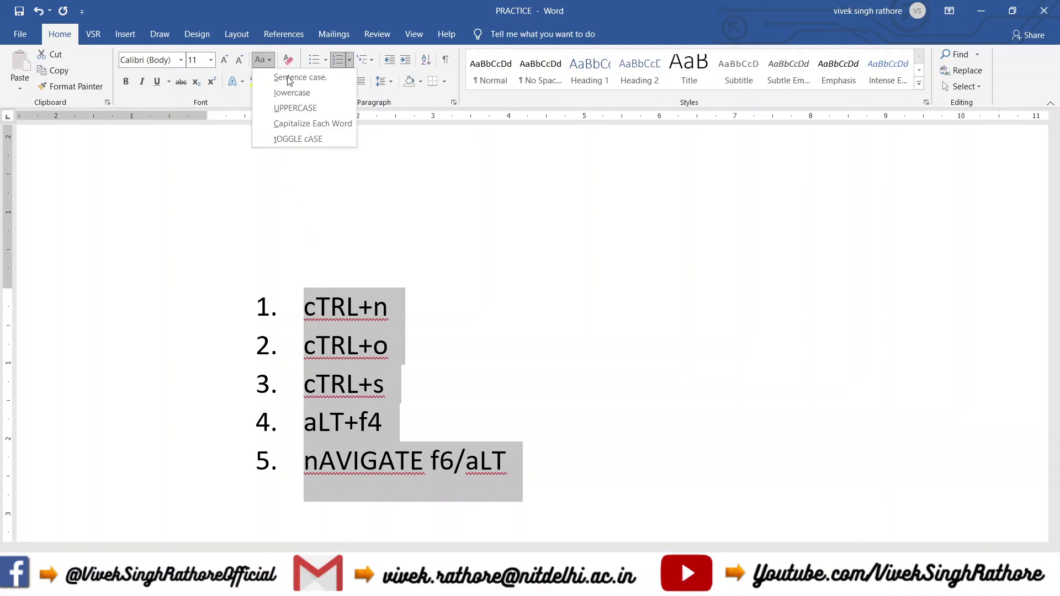
left_click(379, 180)
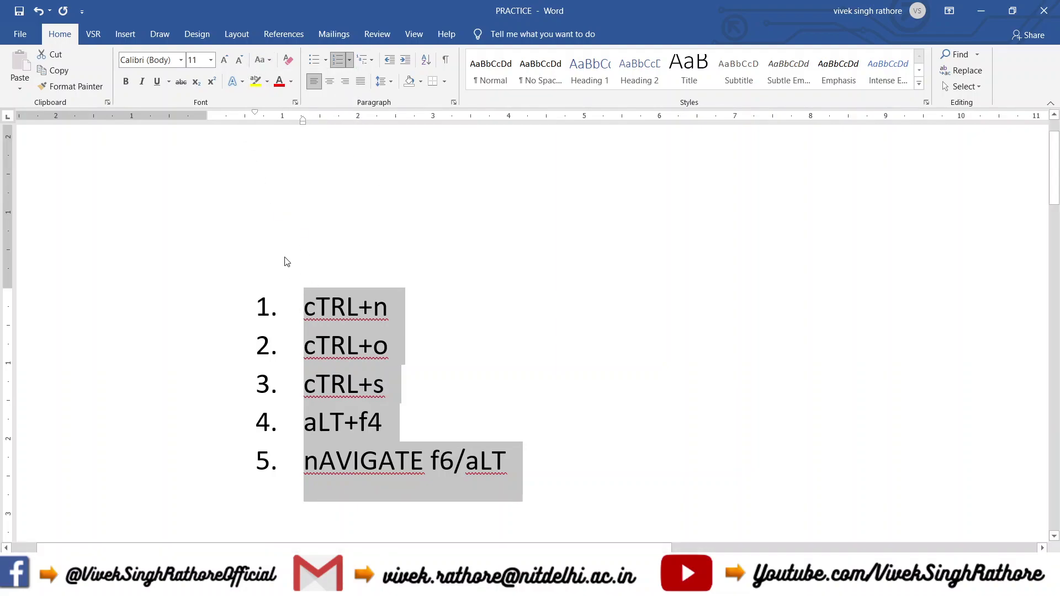
- Enlarge the list text five steps with Grow Font, up to size 22
left_click(224, 61)
left_click(224, 61)
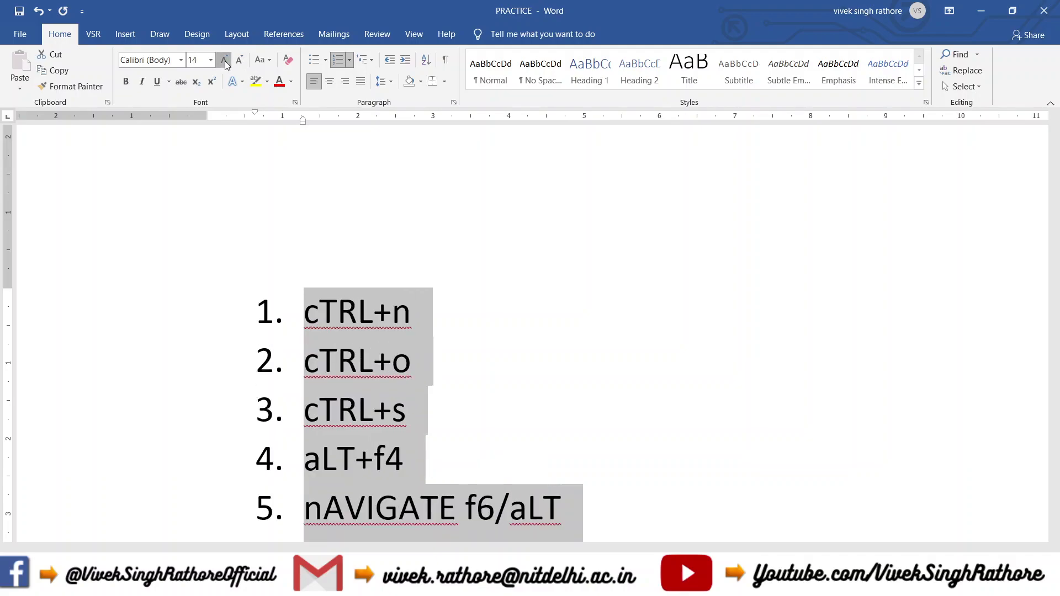
left_click(224, 61)
left_click(225, 60)
left_click(224, 61)
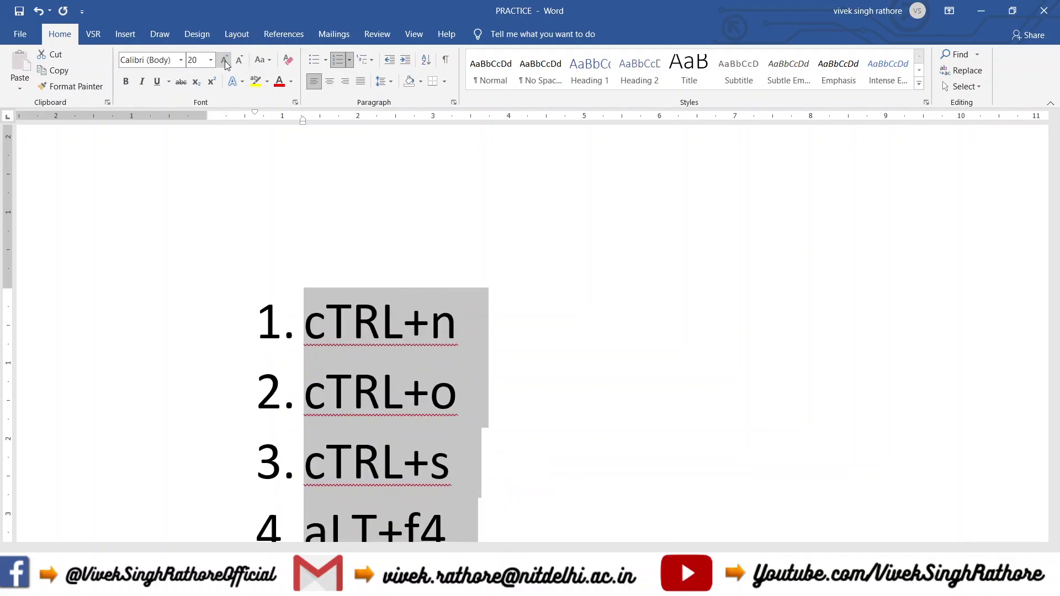
left_click(224, 61)
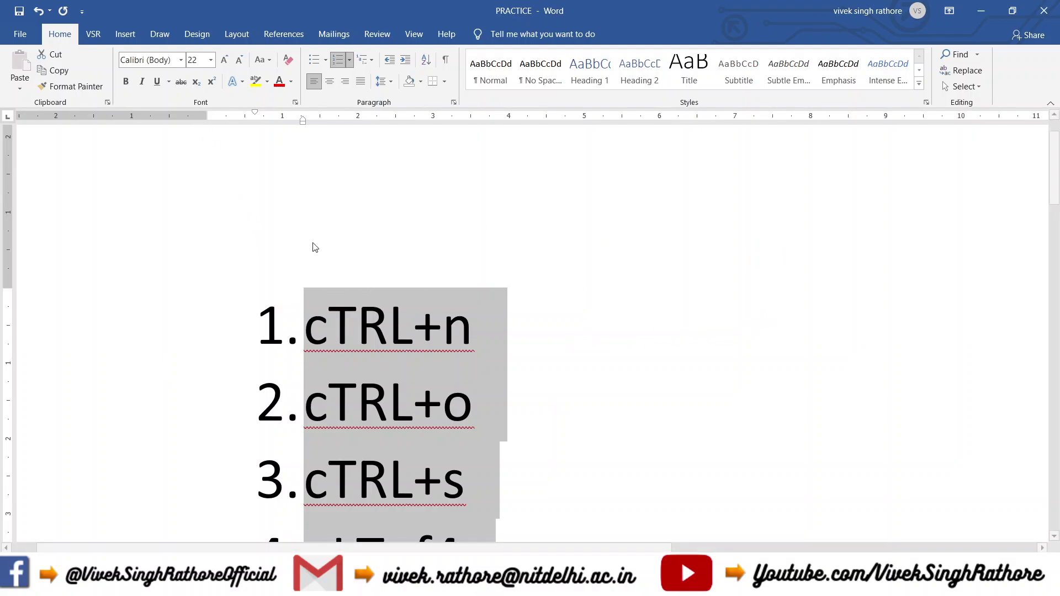
- Shrink the list text down to size 7, then grow it back to 9
left_click(241, 60)
left_click(240, 59)
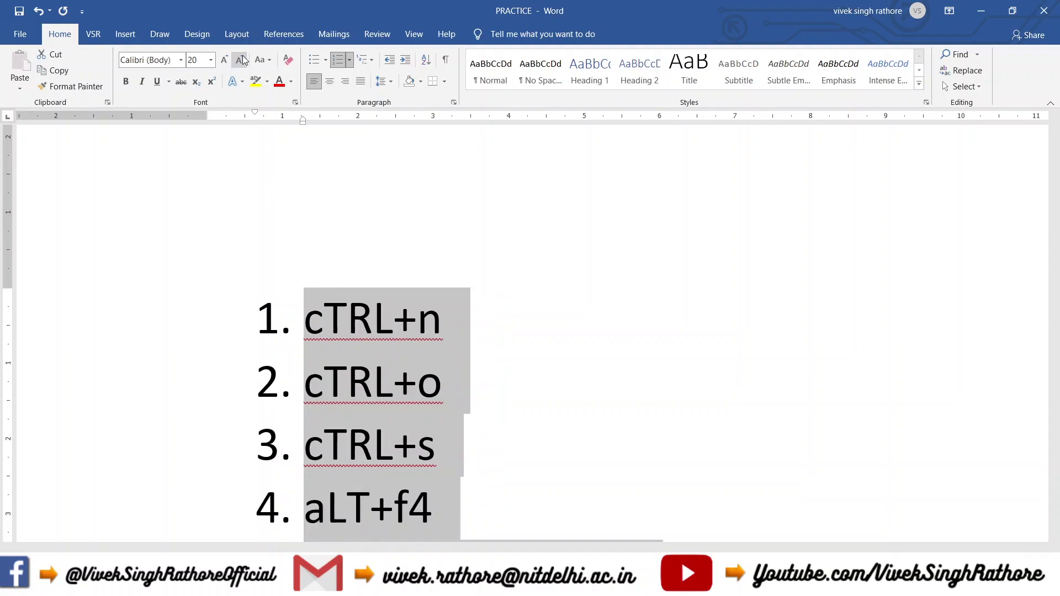
left_click(241, 59)
left_click(241, 60)
left_click(241, 59)
left_click(240, 60)
left_click(240, 59)
left_click(241, 60)
left_click(240, 60)
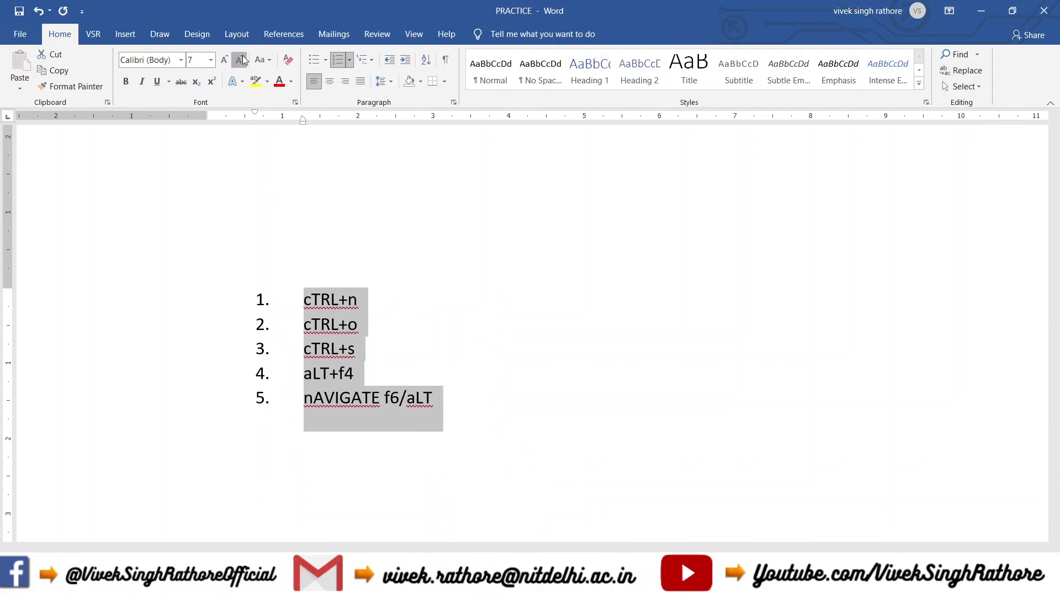
left_click(241, 59)
left_click(226, 60)
left_click(225, 61)
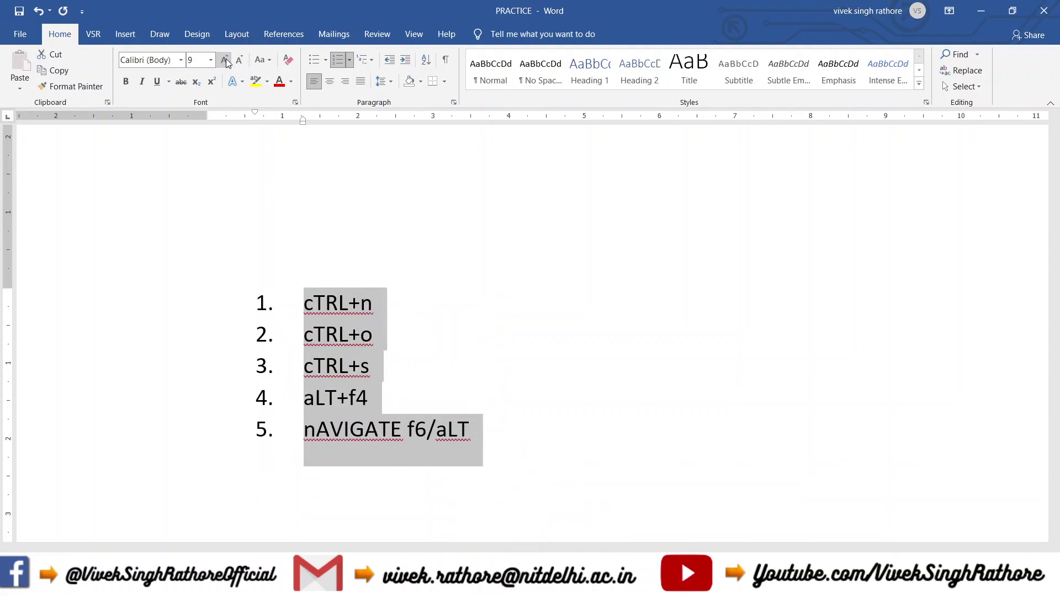
left_click(180, 60)
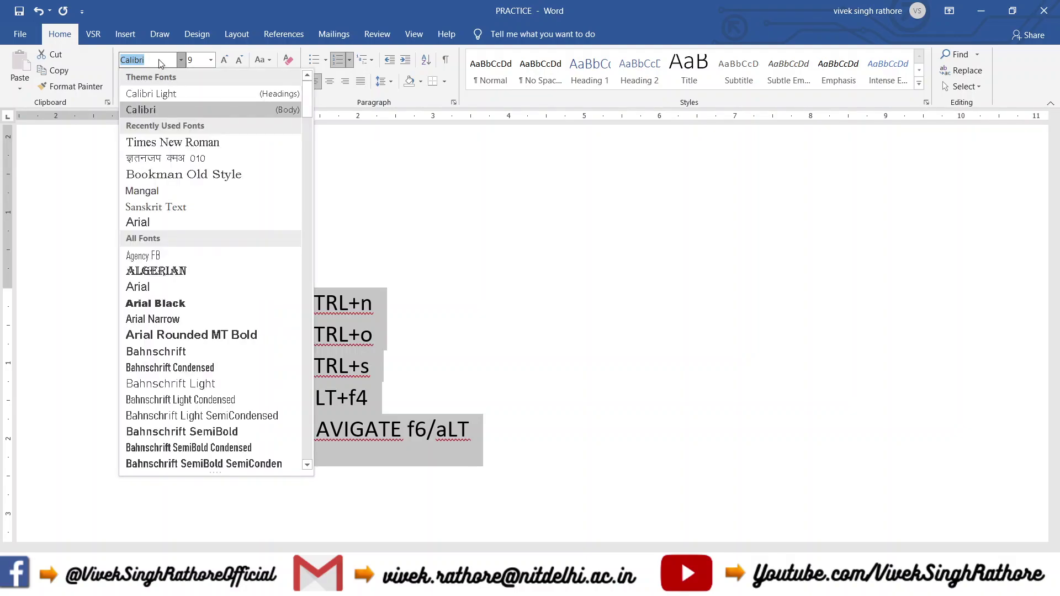
- Set the list in Times New Roman, trying 12 pt before settling on 10 pt
key("Down")
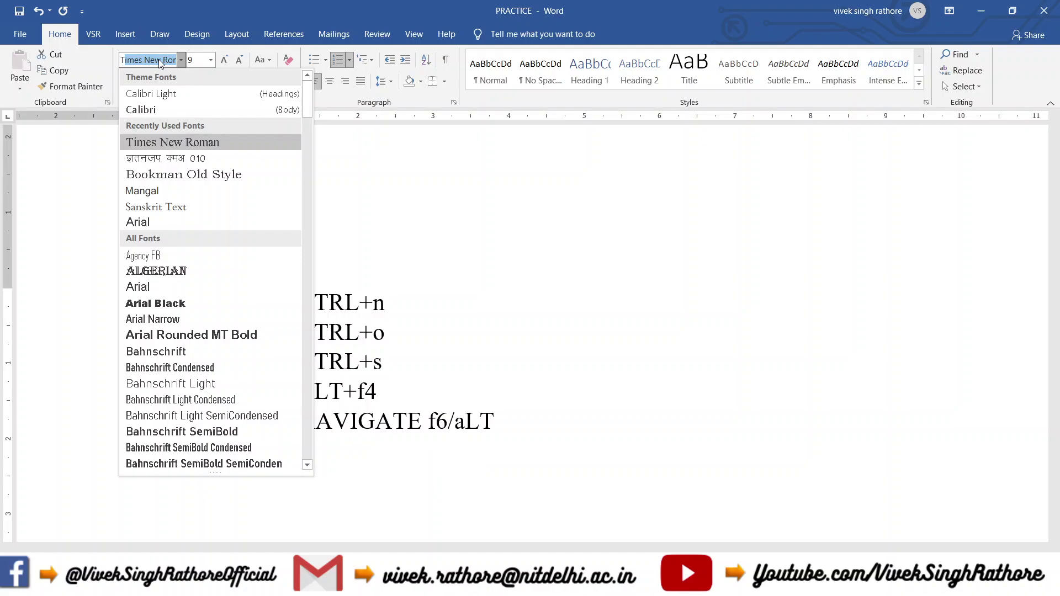
key("Return")
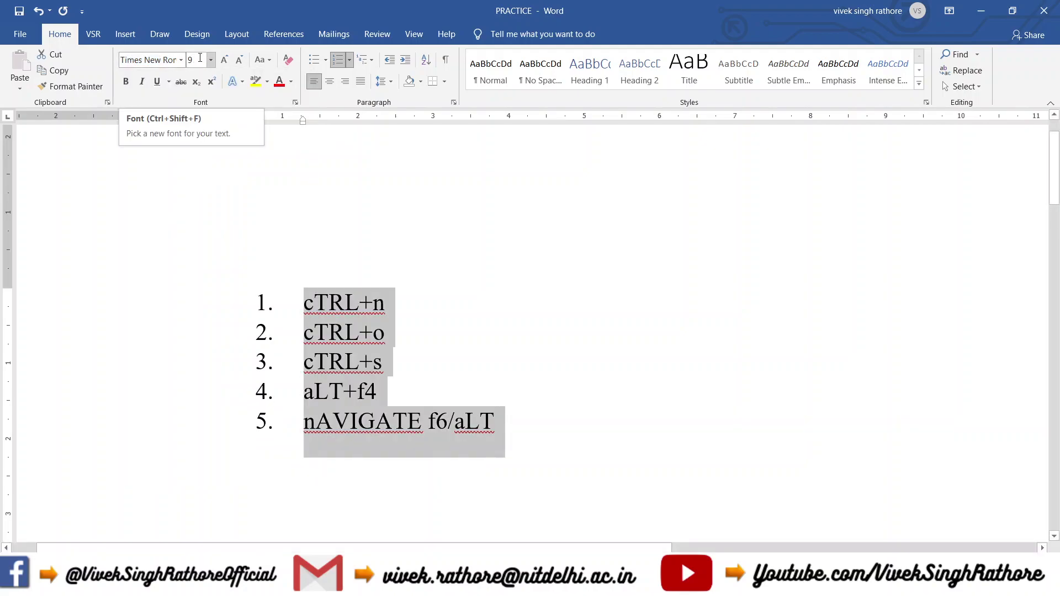
left_click(200, 58)
type("12")
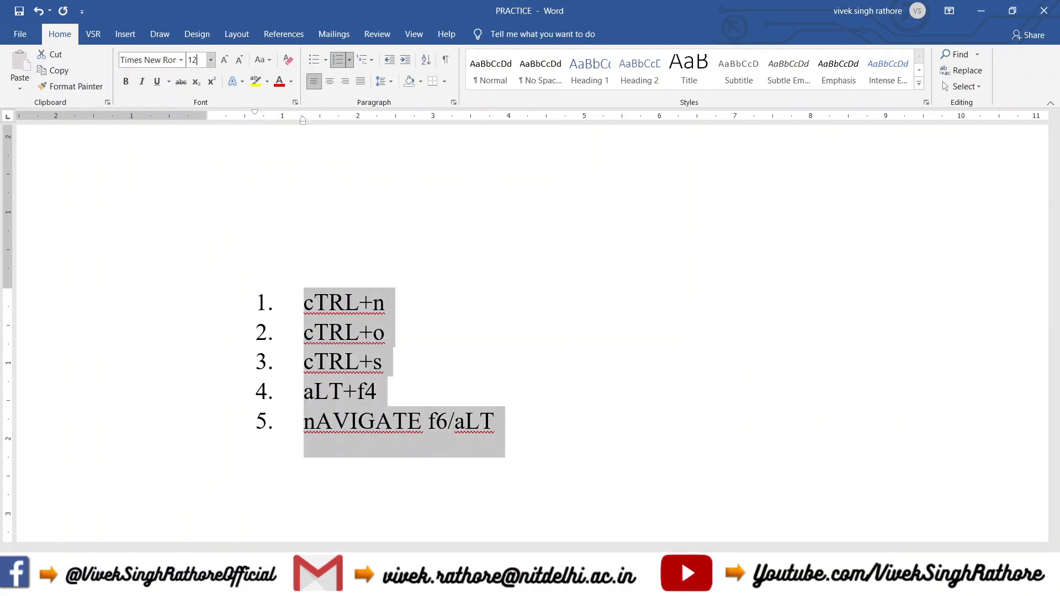
key("Return")
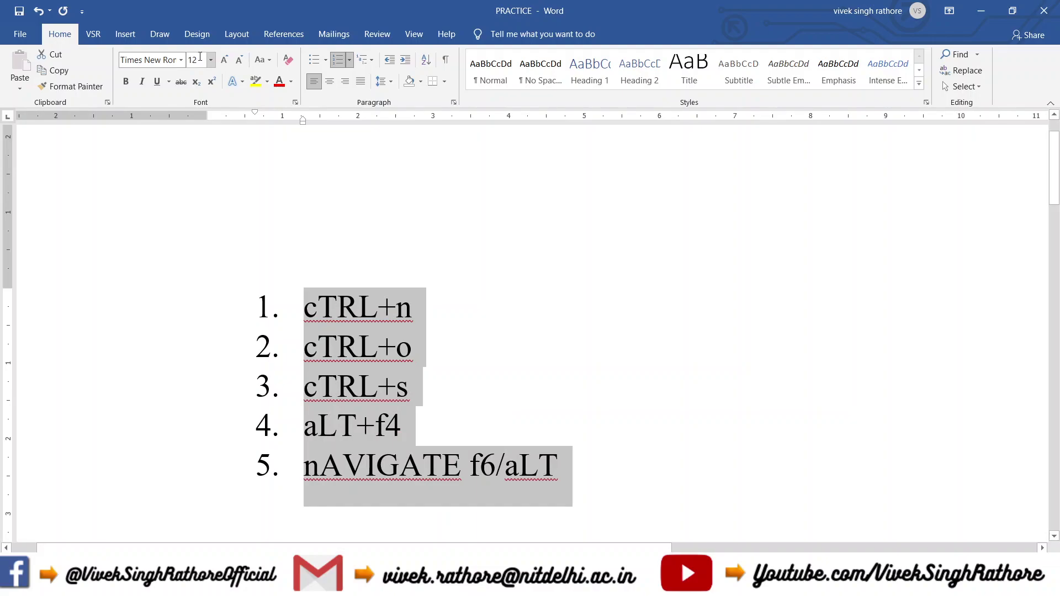
left_click(200, 58)
type("1")
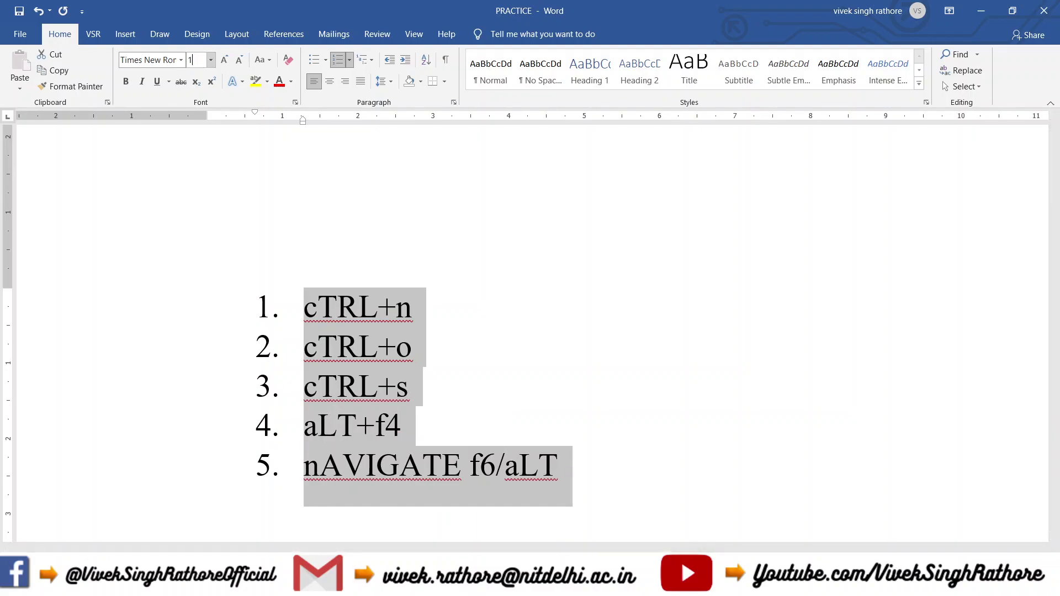
key("Return")
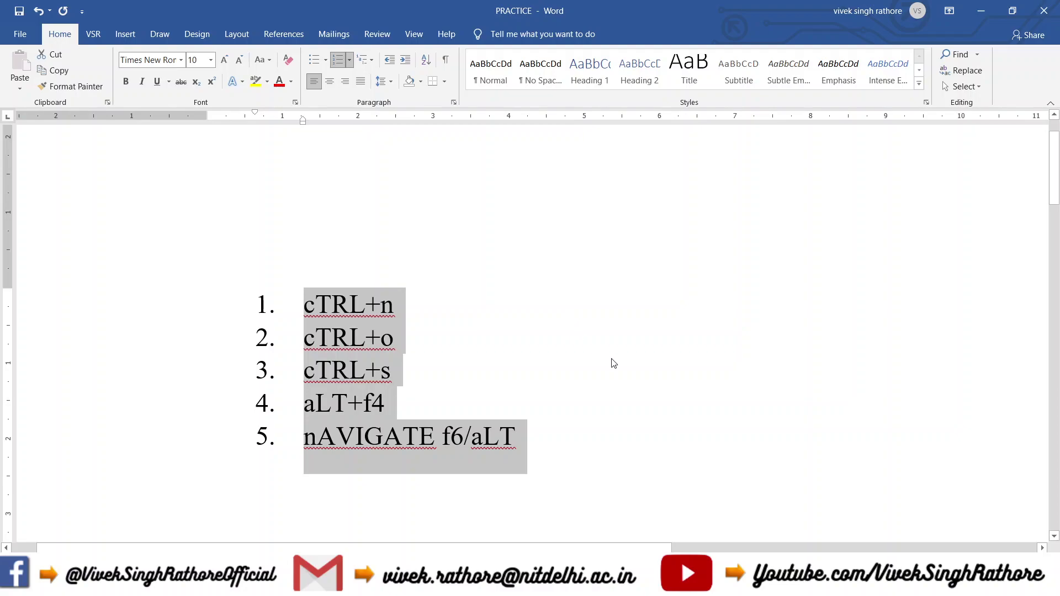
left_click(478, 334)
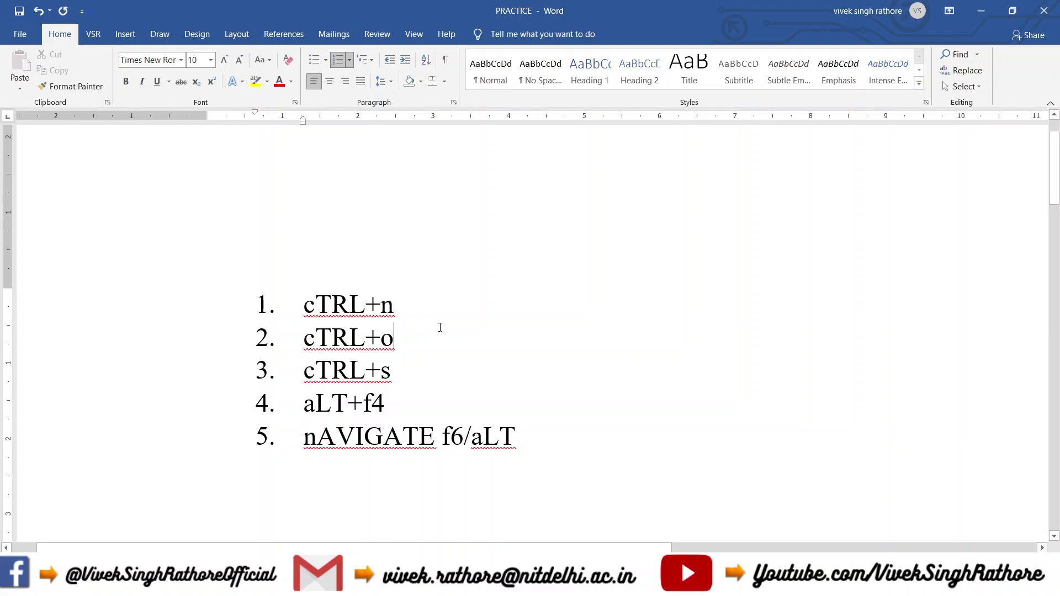
left_click(633, 586)
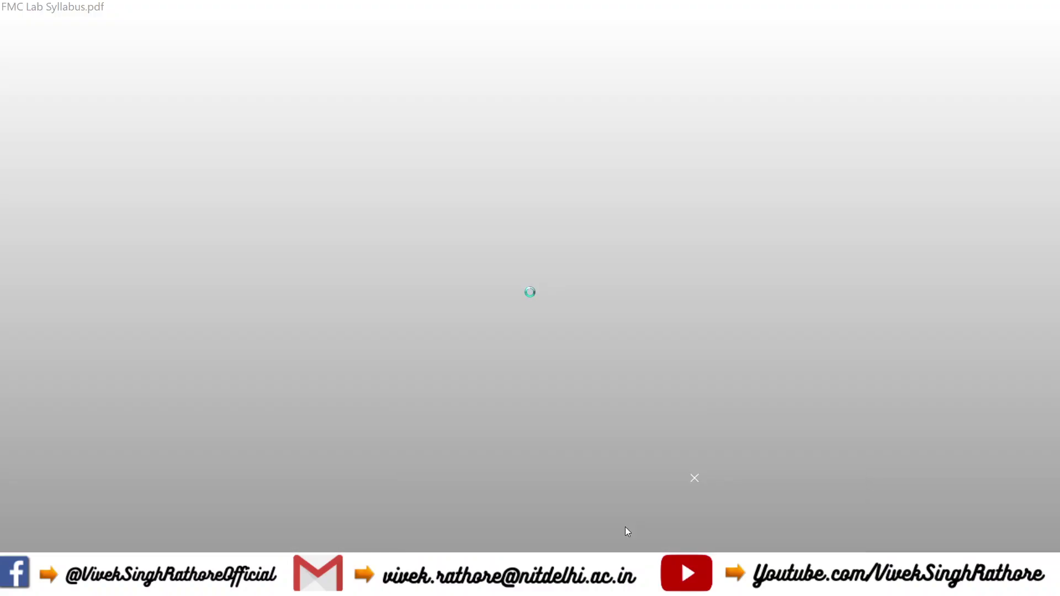
left_click(627, 529)
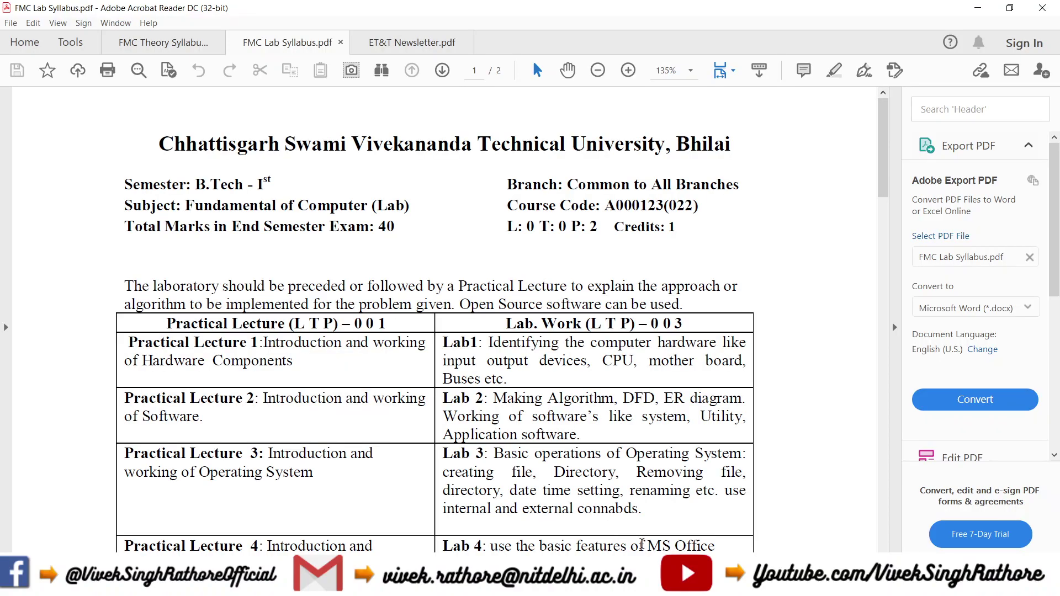
left_click(633, 586)
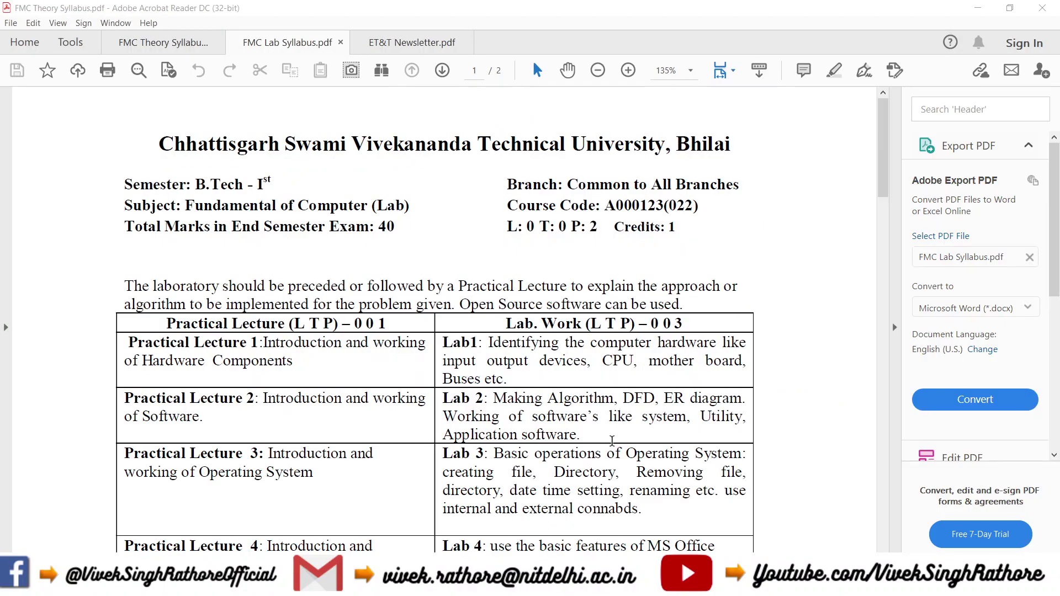
left_click(478, 513)
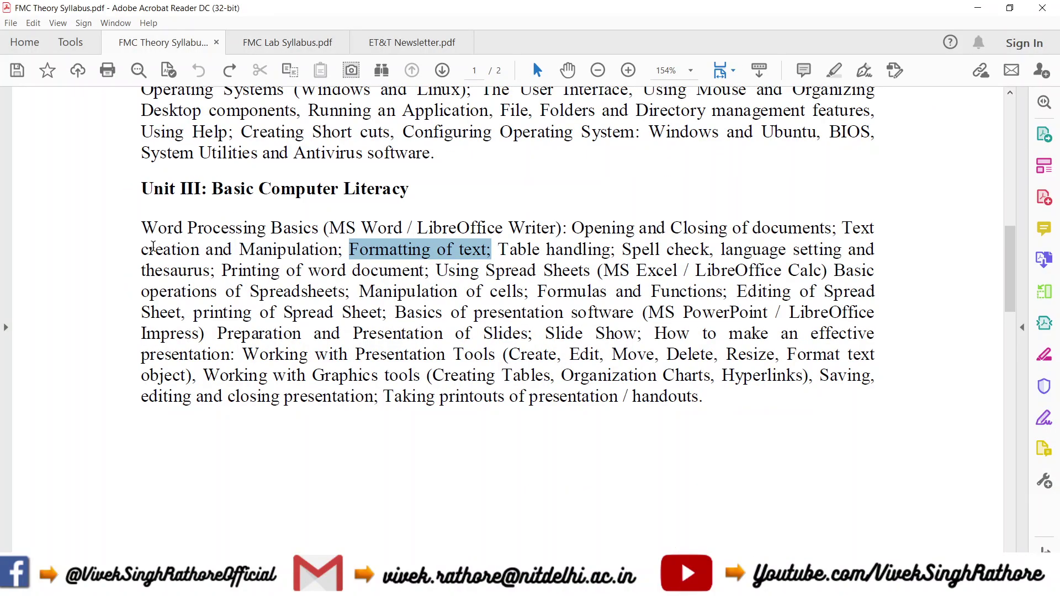
left_click_drag(239, 252, 339, 249)
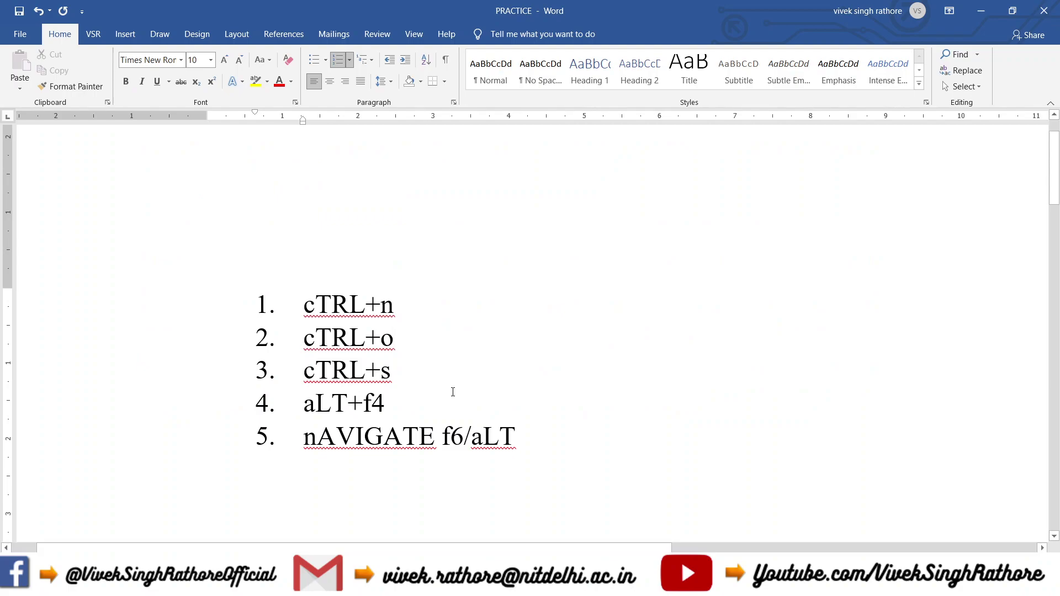
- Add ctrl+x as a new item after item 5, then cut cTRL+n from item 1
scroll(498, 352, "down", 4)
scroll(498, 352, "up", 4)
left_click_drag(299, 302, 404, 303)
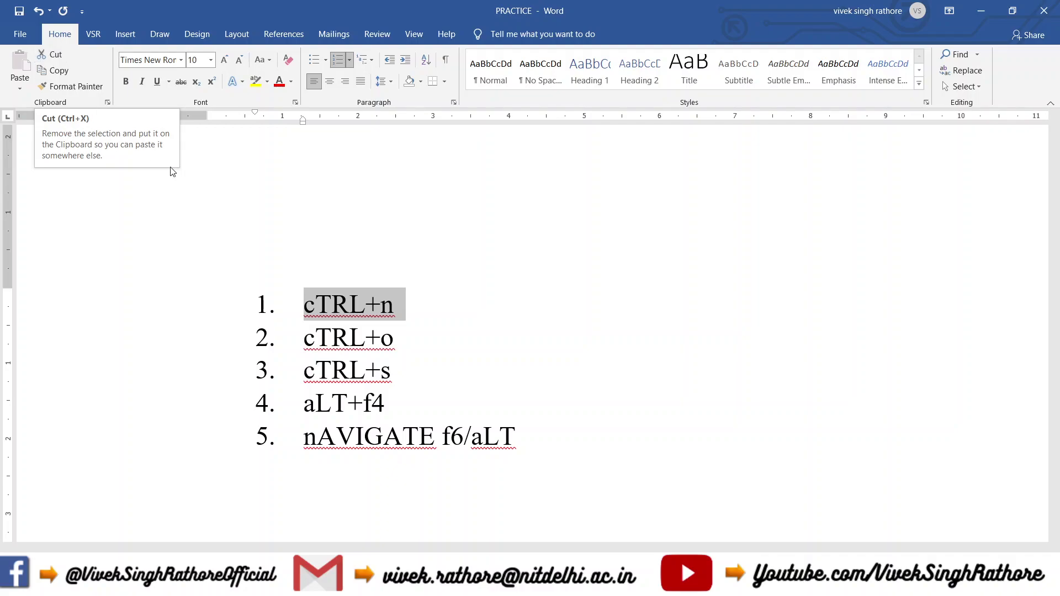
left_click(547, 433)
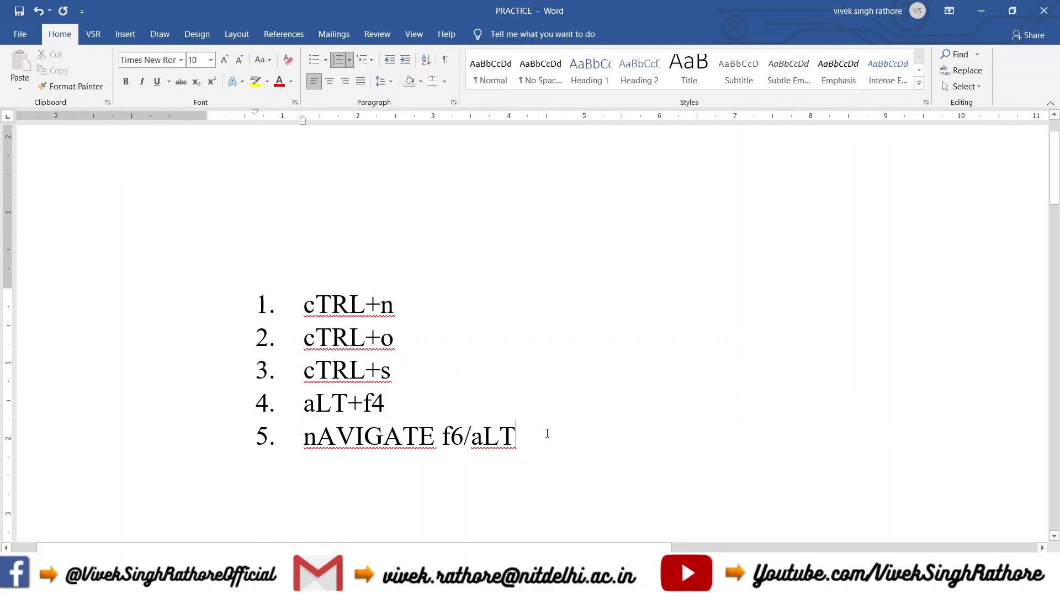
key("Return")
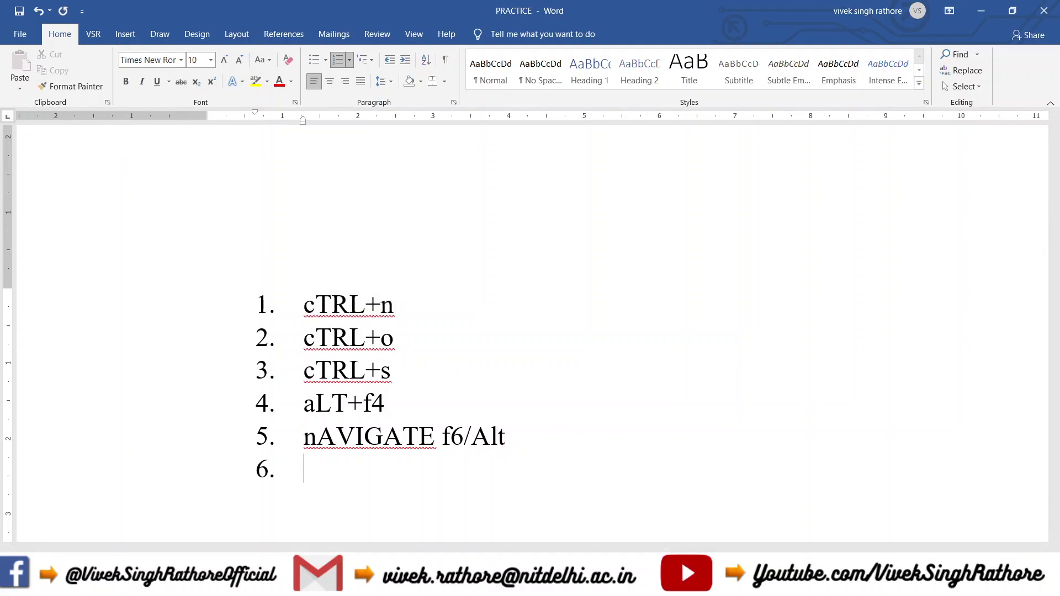
type("ctrl+")
type("x")
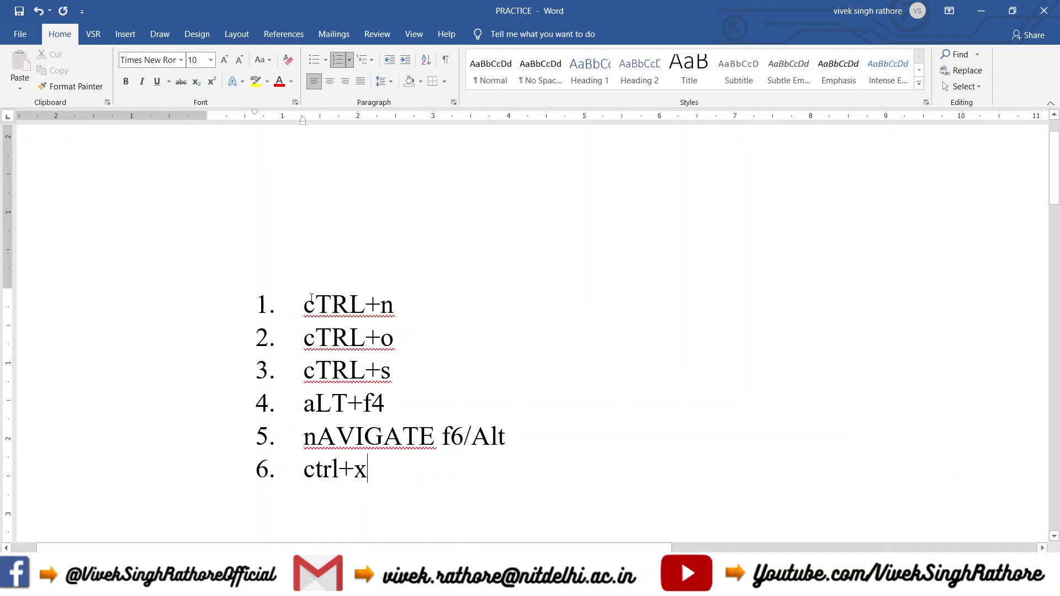
left_click_drag(305, 305, 409, 306)
key("ctrl+c")
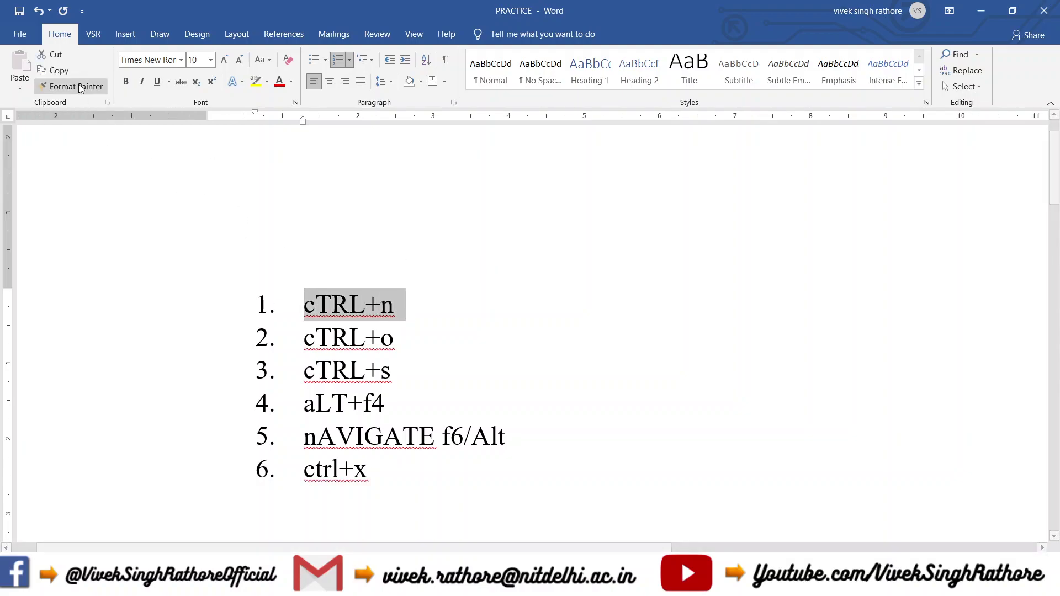
left_click(57, 56)
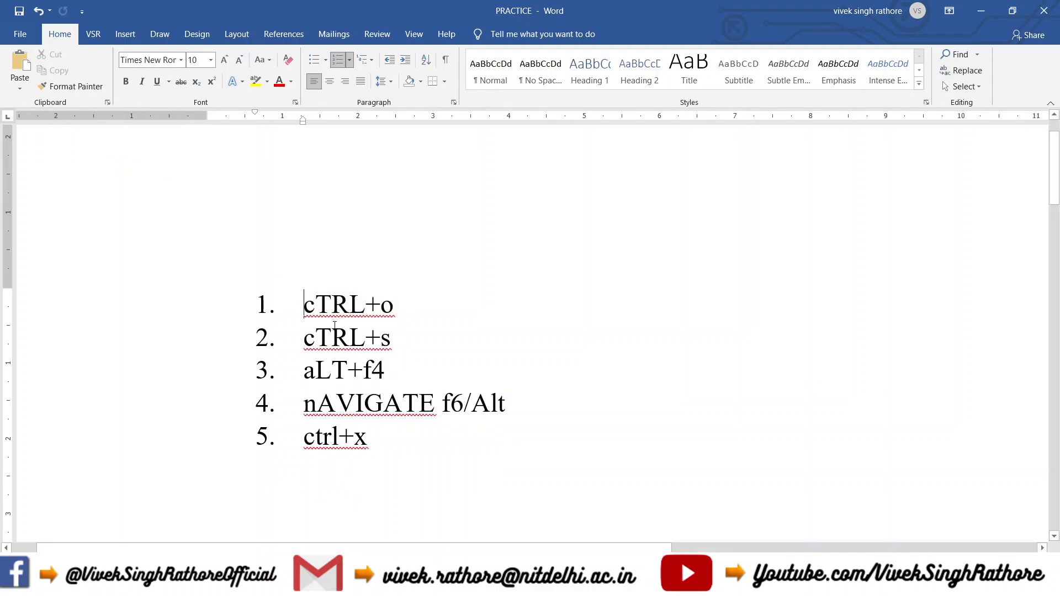
- Type ctrl+v on a new line after ctrl+x, then paste cTRL+n below it as item 7
left_click(391, 440)
key("Return")
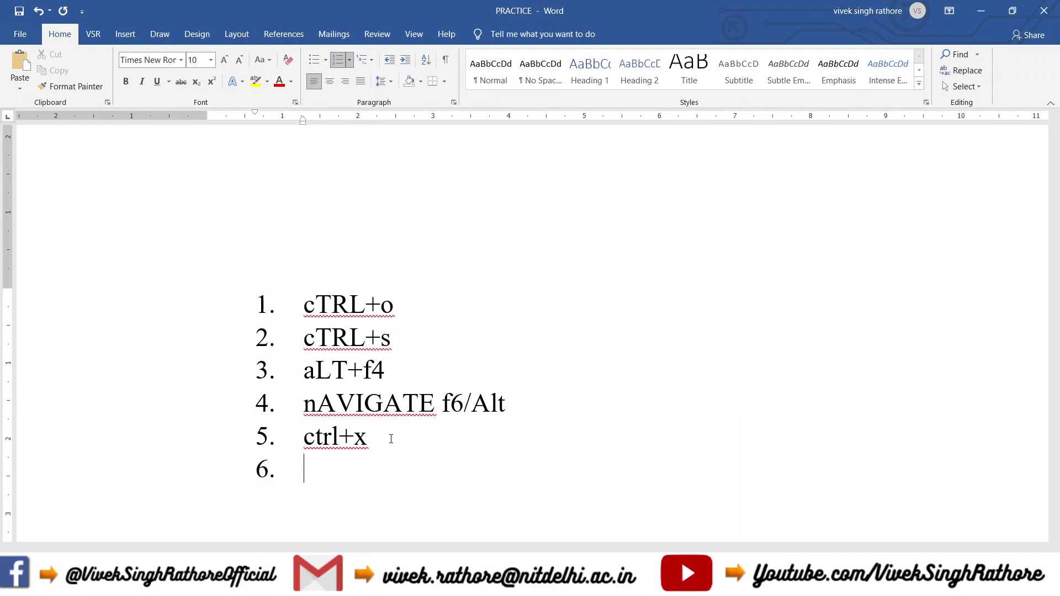
type("c")
type("trl")
type("+v")
key("Return")
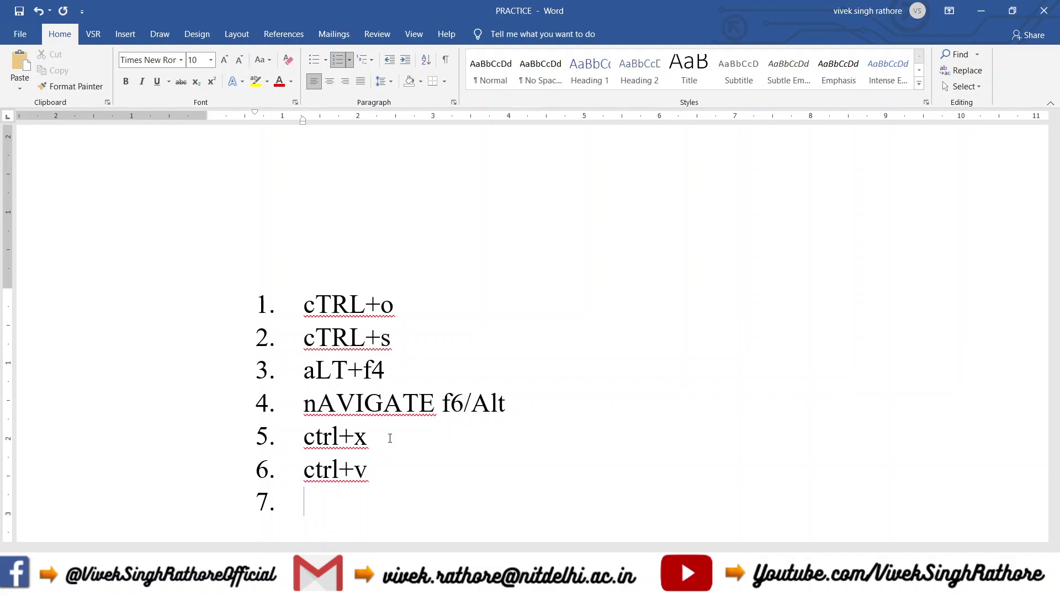
key("ctrl+v")
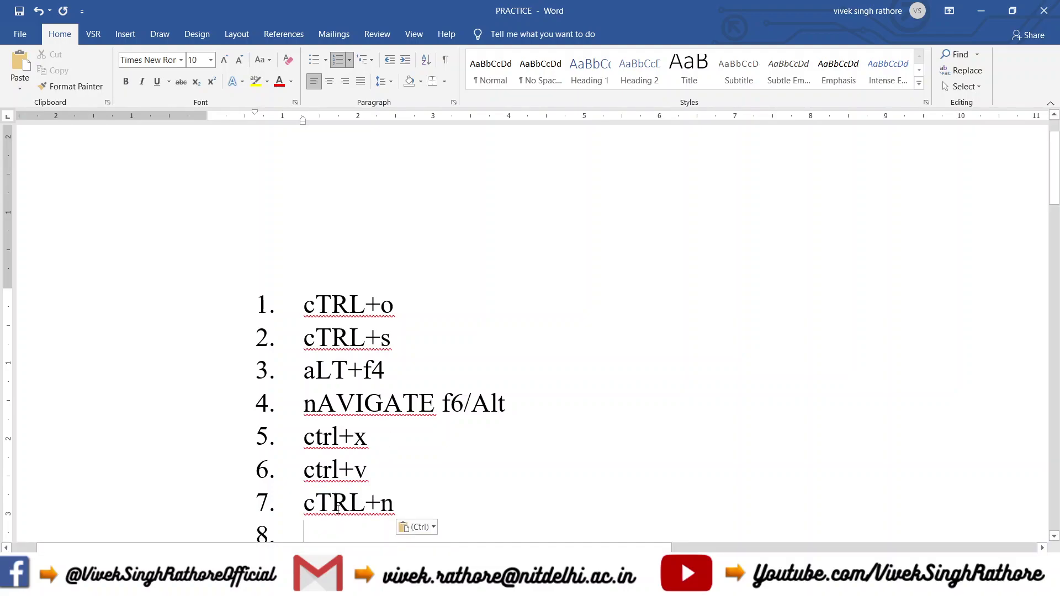
scroll(356, 329, "down", 5)
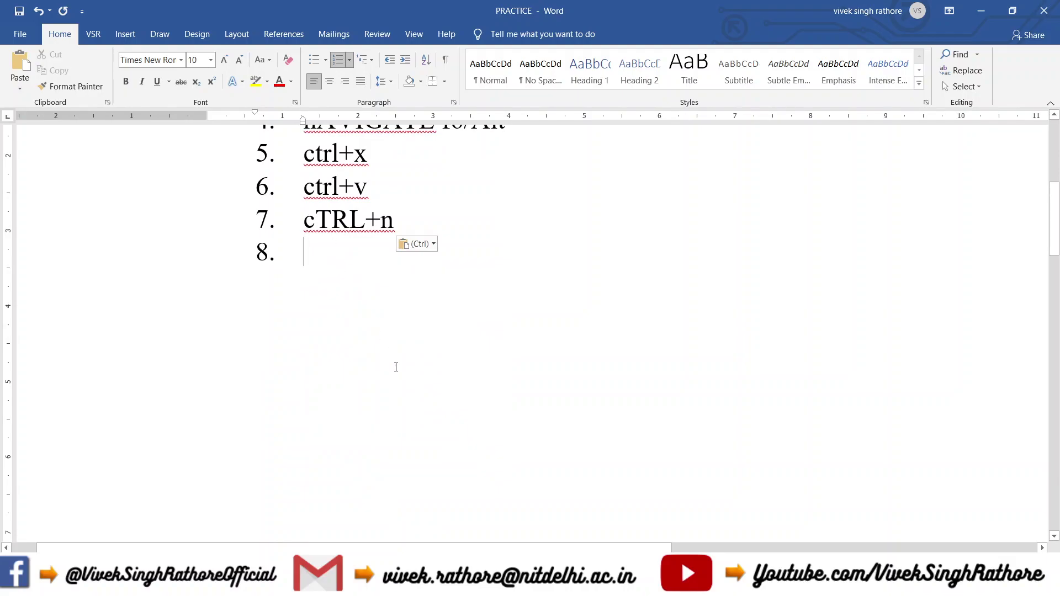
scroll(396, 367, "up", 5)
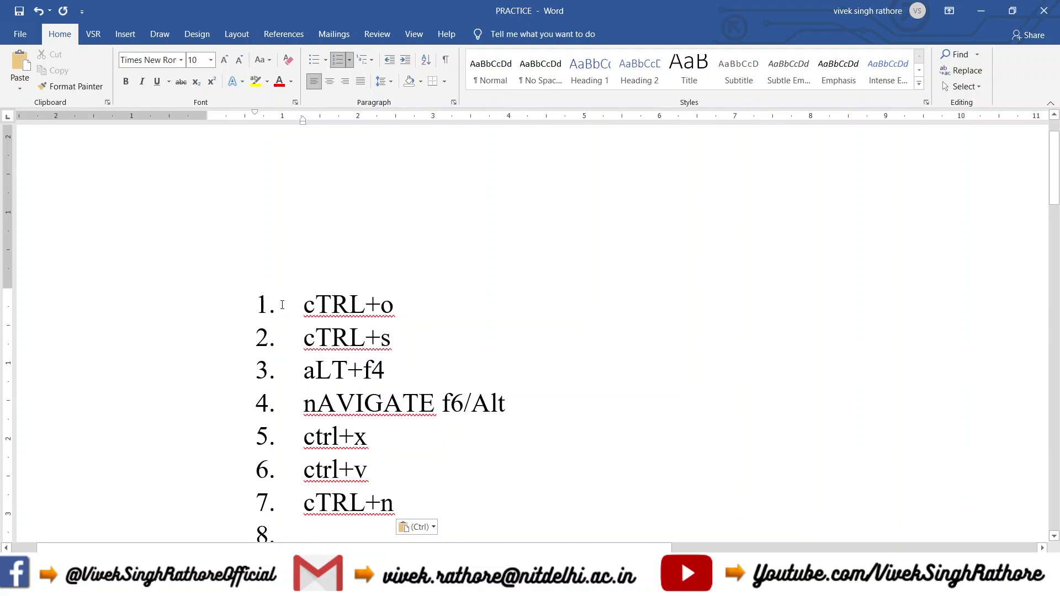
- Copy 'cTRL+o' from item 1 and paste it into the empty item 8
left_click_drag(301, 303, 405, 302)
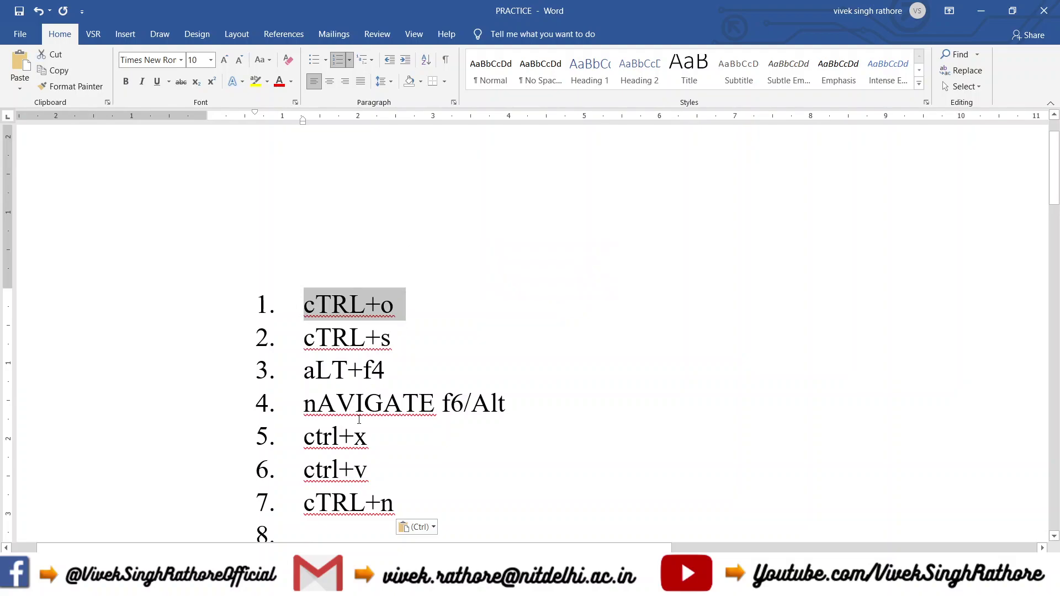
left_click_drag(369, 436, 304, 436)
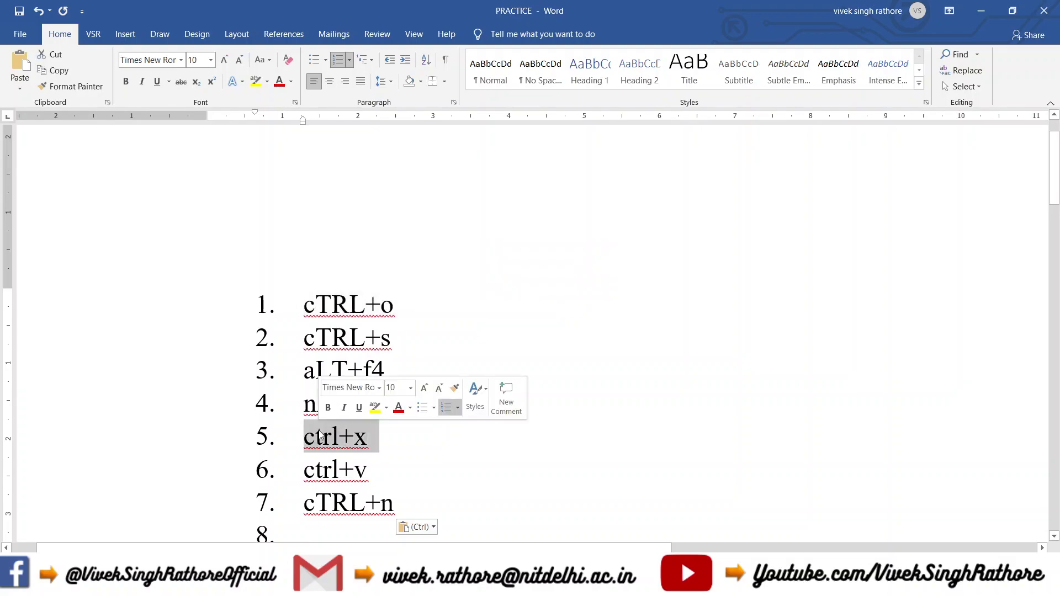
left_click(394, 305)
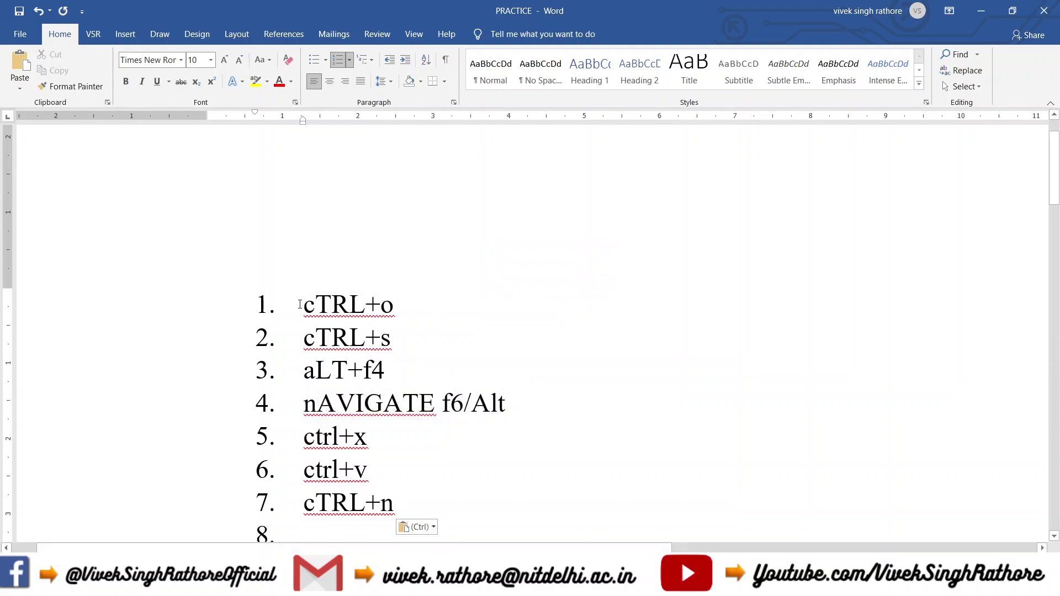
left_click_drag(303, 303, 399, 302)
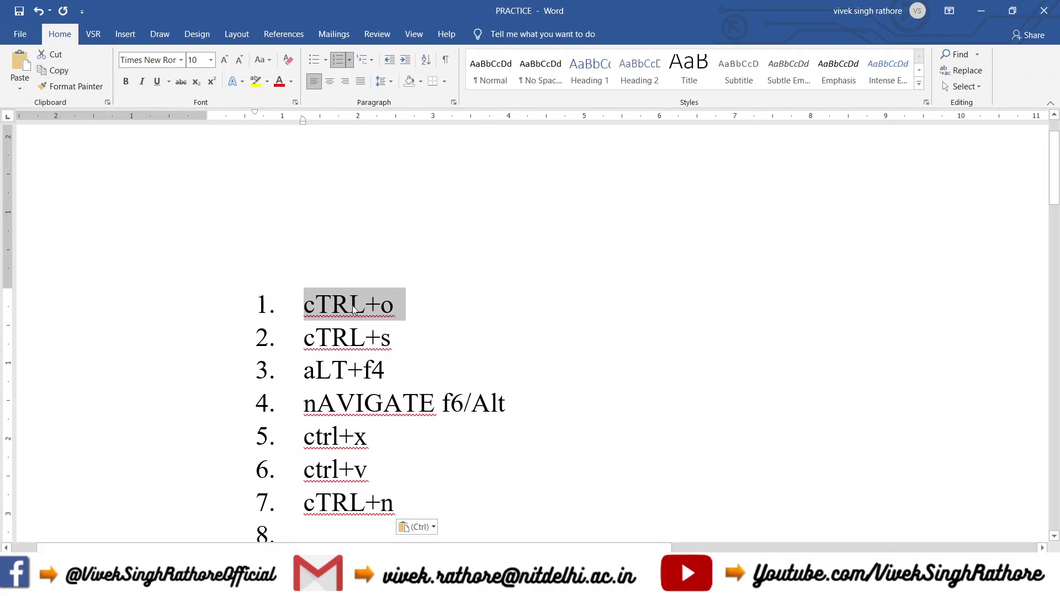
key("ctrl")
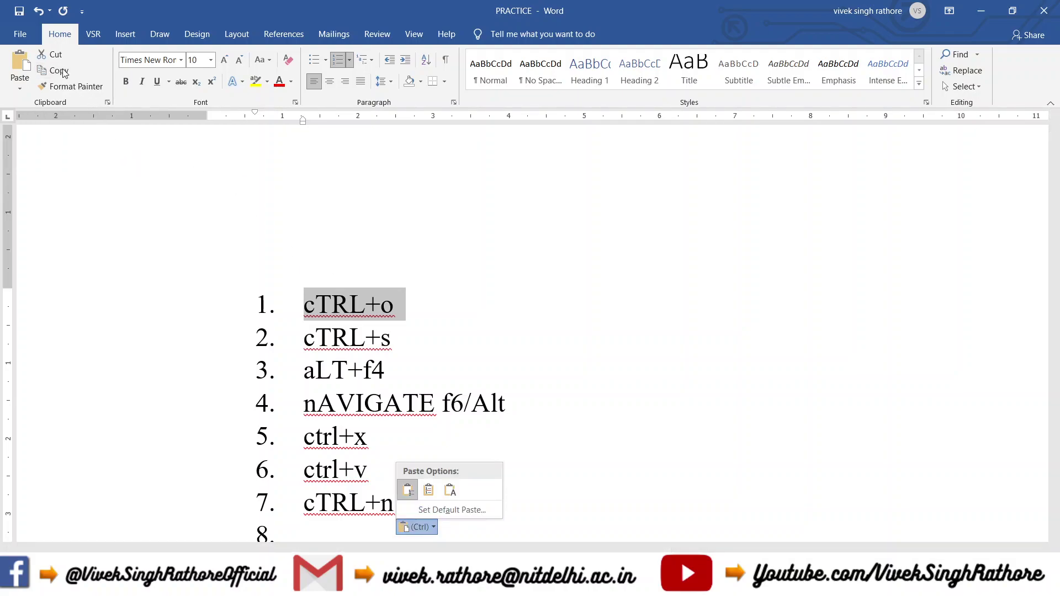
left_click(63, 74)
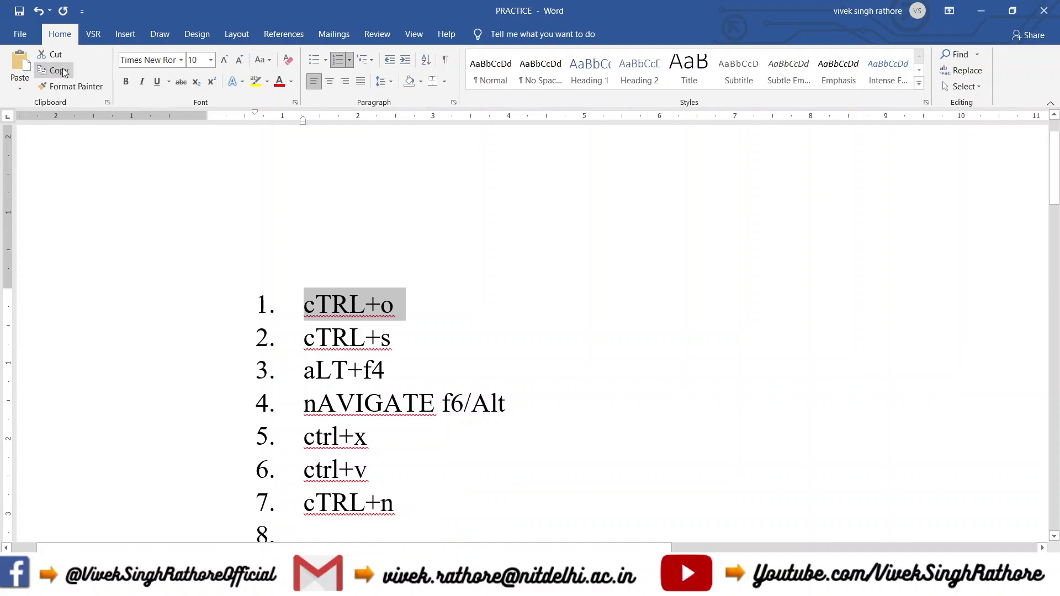
scroll(345, 426, "down", 3)
scroll(345, 330, "down", 7)
scroll(345, 331, "up", 10)
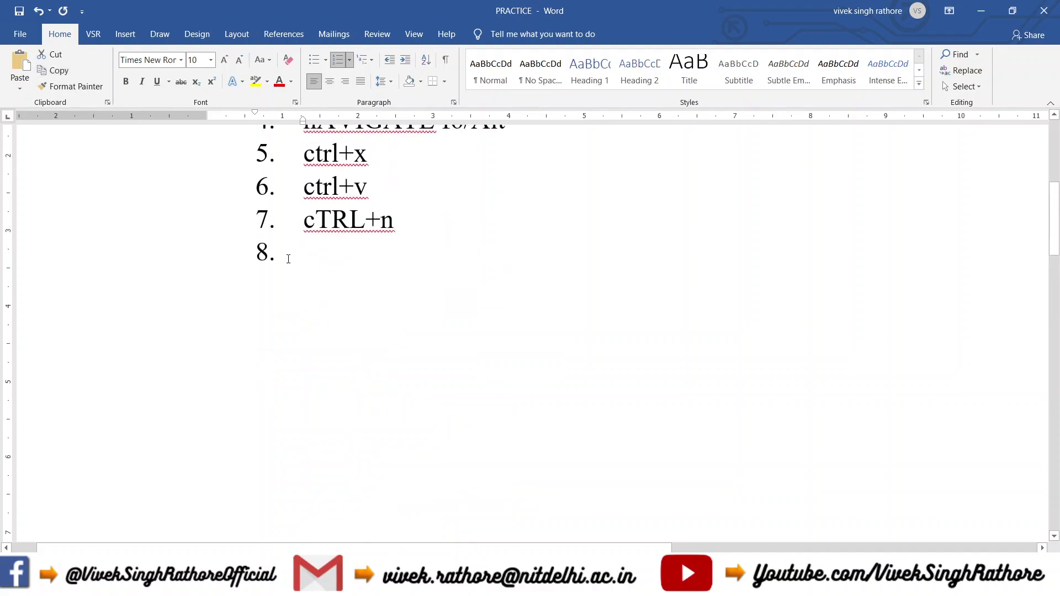
left_click(313, 256)
left_click(18, 61)
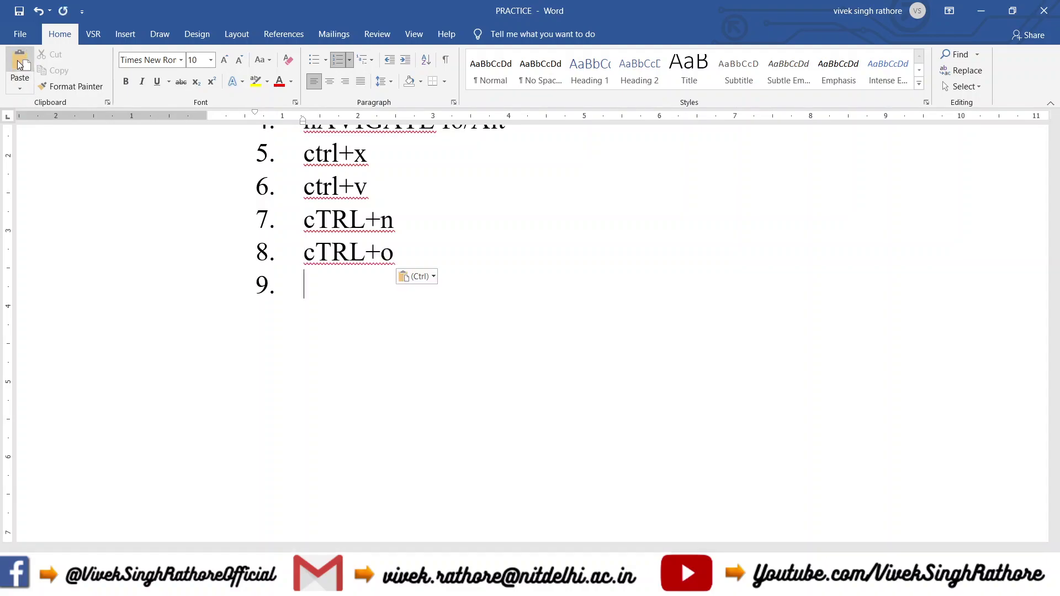
- Type 'ctrl+c' as item 9 and start an empty item 10
scroll(410, 364, "up", 3)
scroll(409, 364, "up", 1)
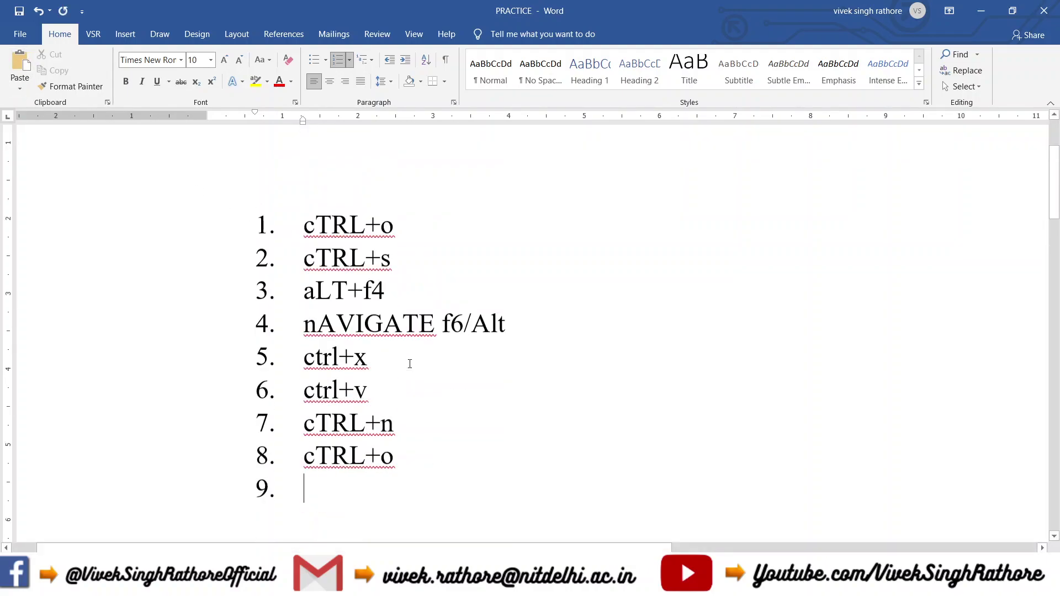
scroll(407, 361, "down", 2)
scroll(393, 230, "up", 5)
scroll(441, 390, "down", 5)
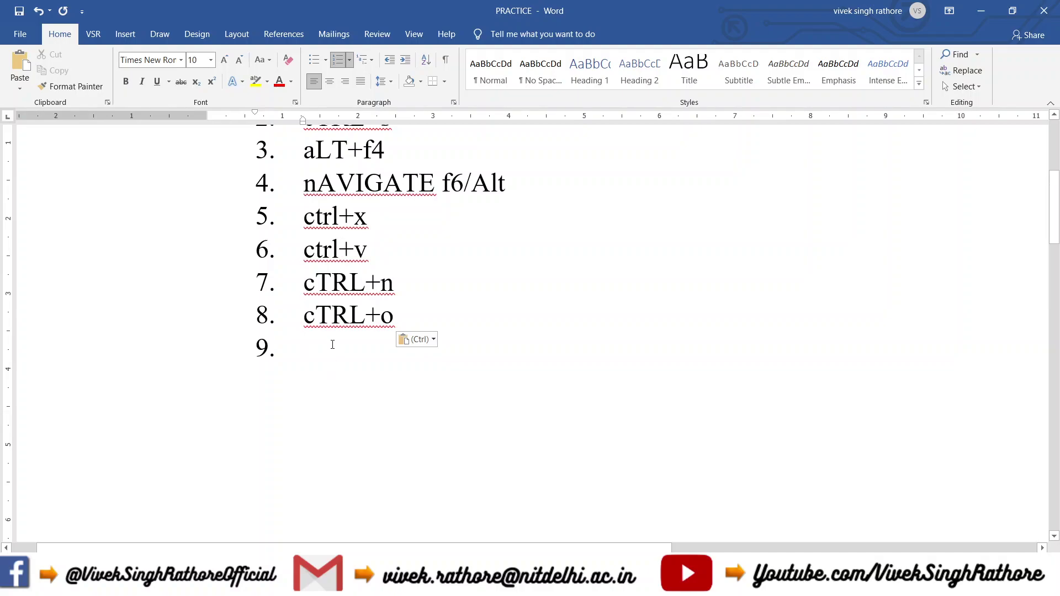
type("ctrl")
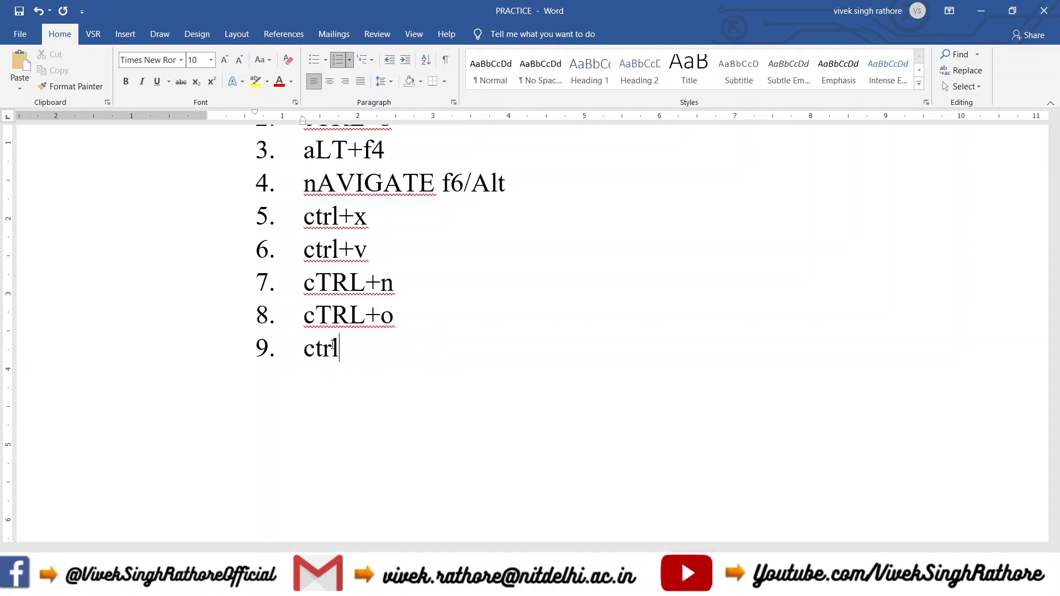
type("+c")
double_click(399, 394)
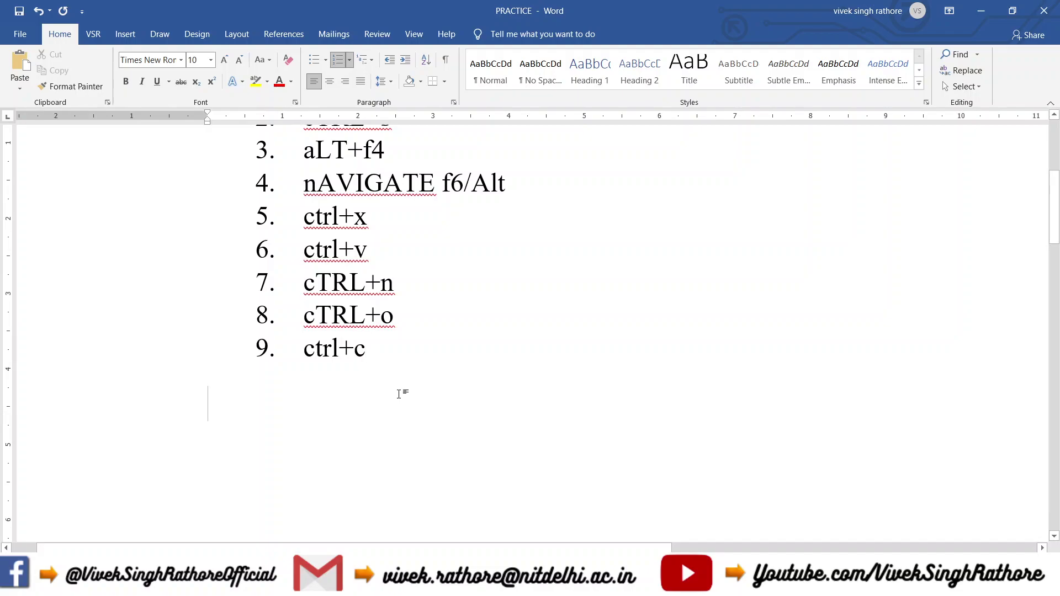
left_click_drag(369, 346, 300, 345)
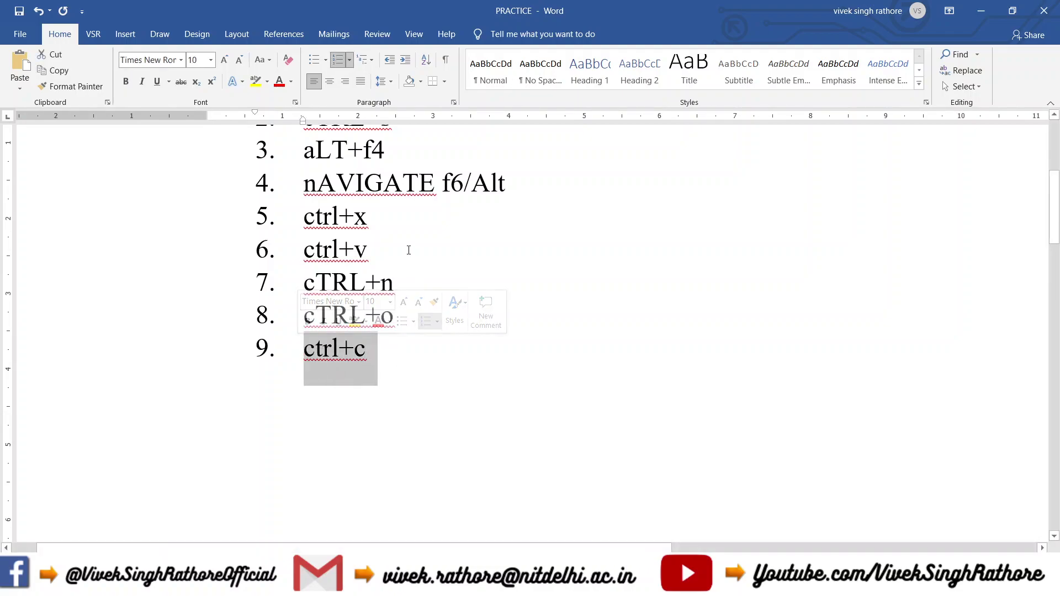
left_click_drag(409, 249, 274, 249)
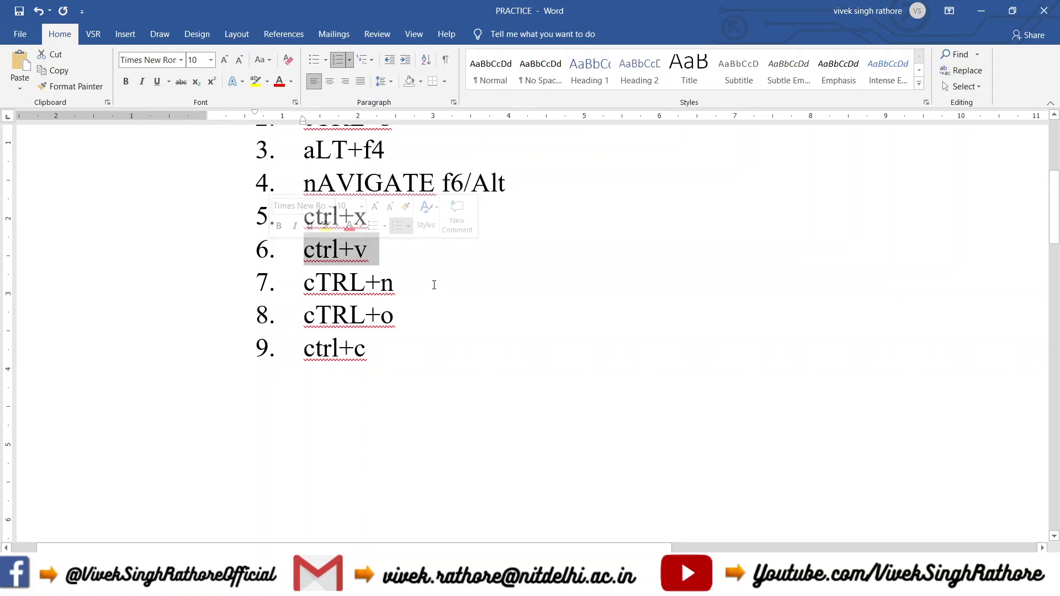
left_click(521, 265)
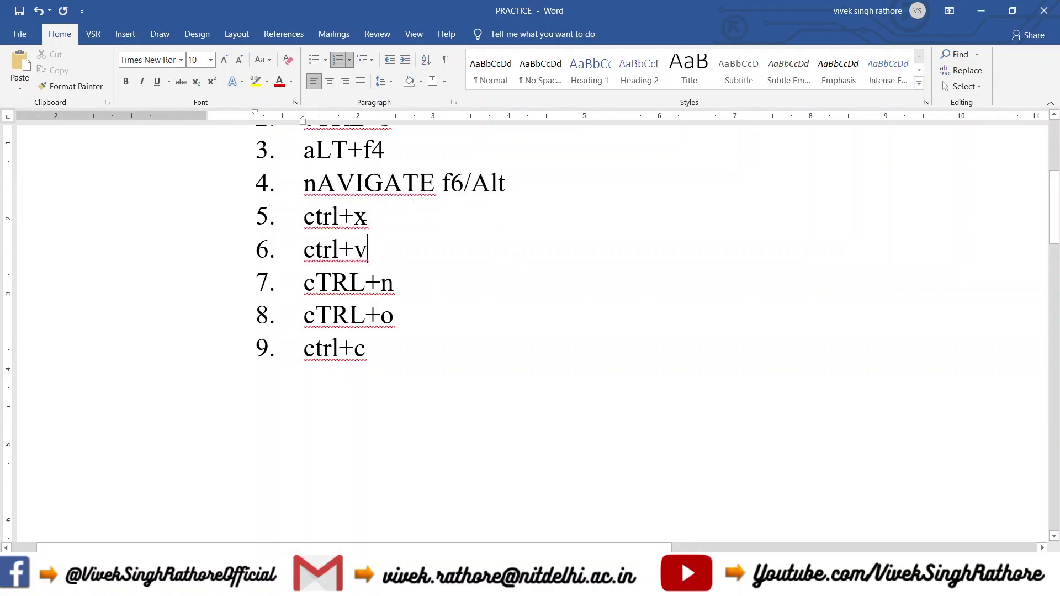
left_click_drag(368, 216, 295, 216)
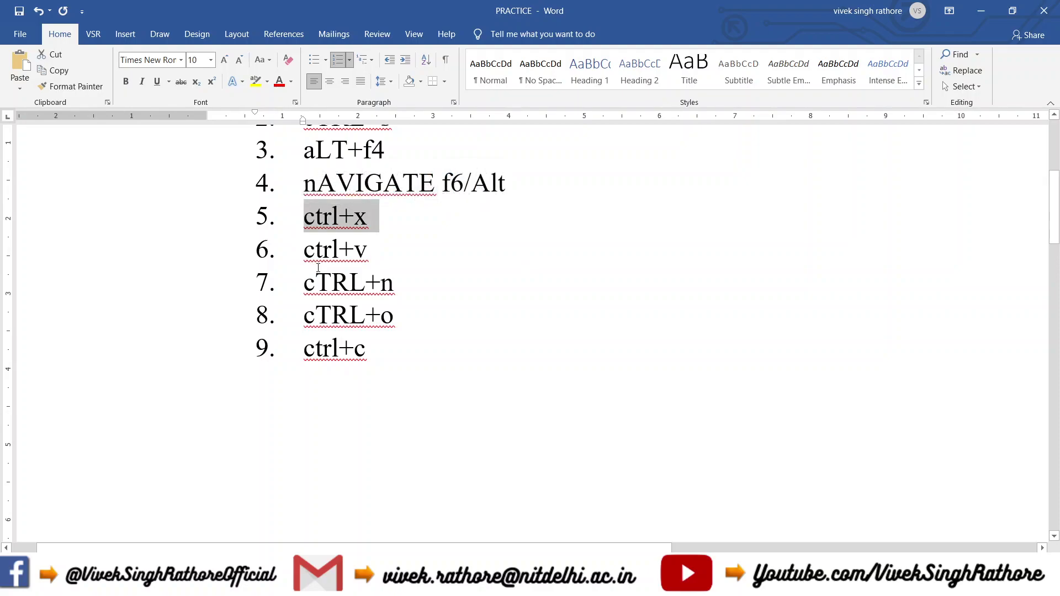
left_click(379, 352)
key("Return")
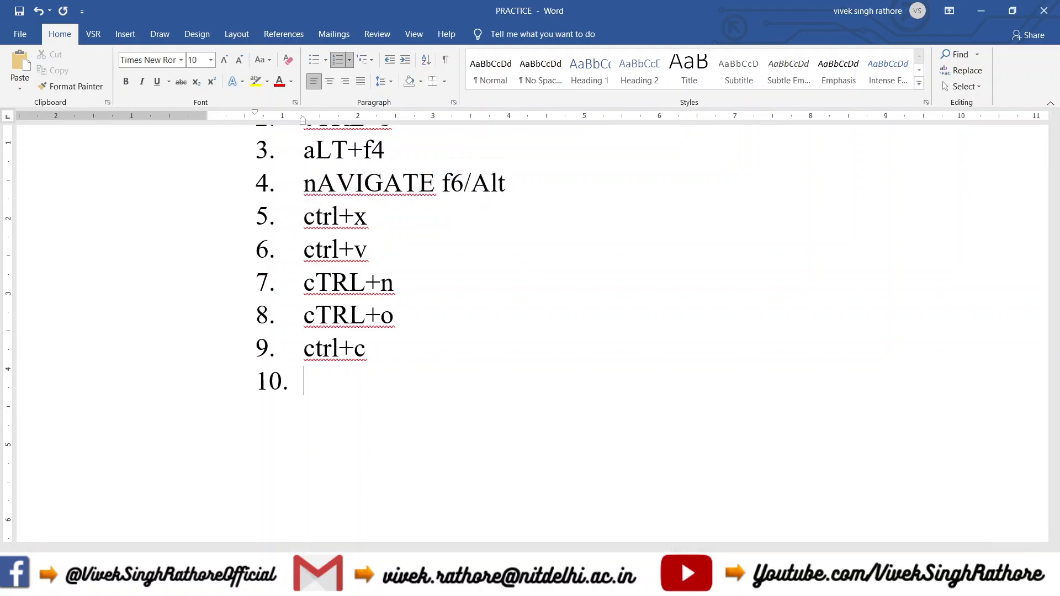
- Type 'ctrl+z' as list item 10
type("ctrl")
type("+z")
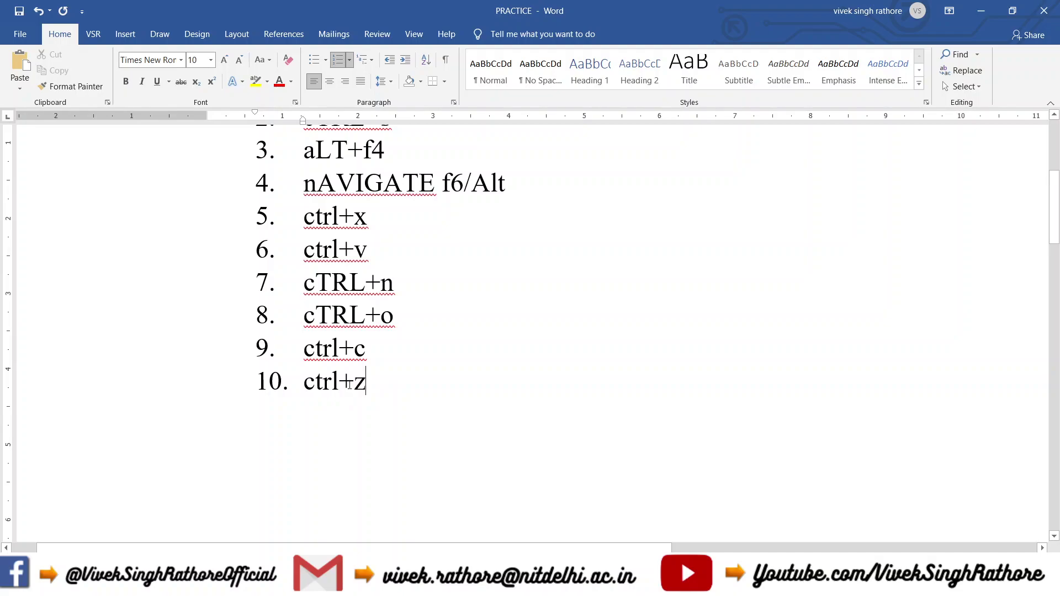
left_click_drag(307, 381, 369, 385)
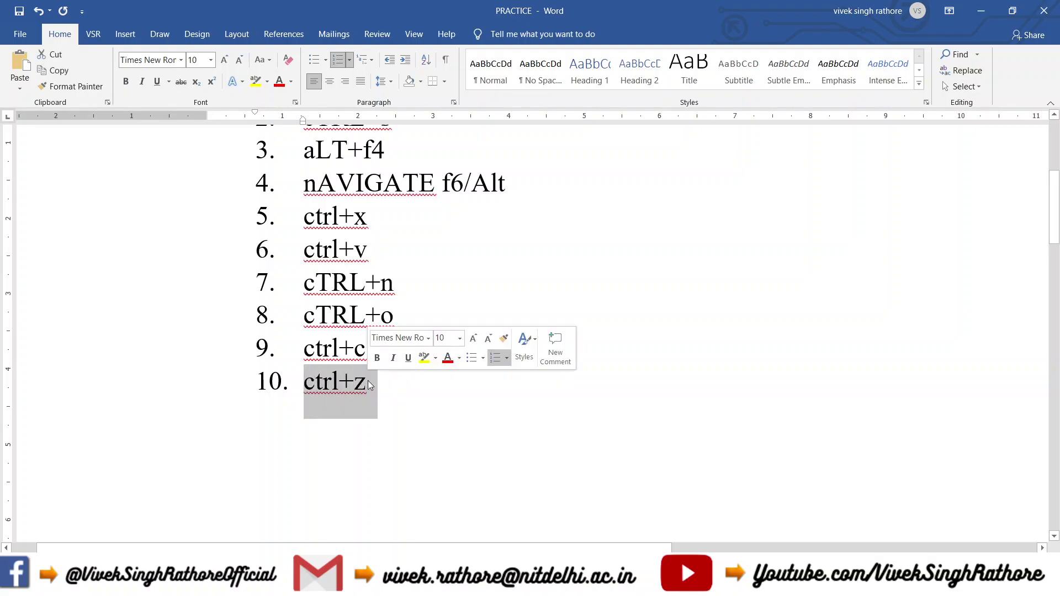
left_click(392, 398)
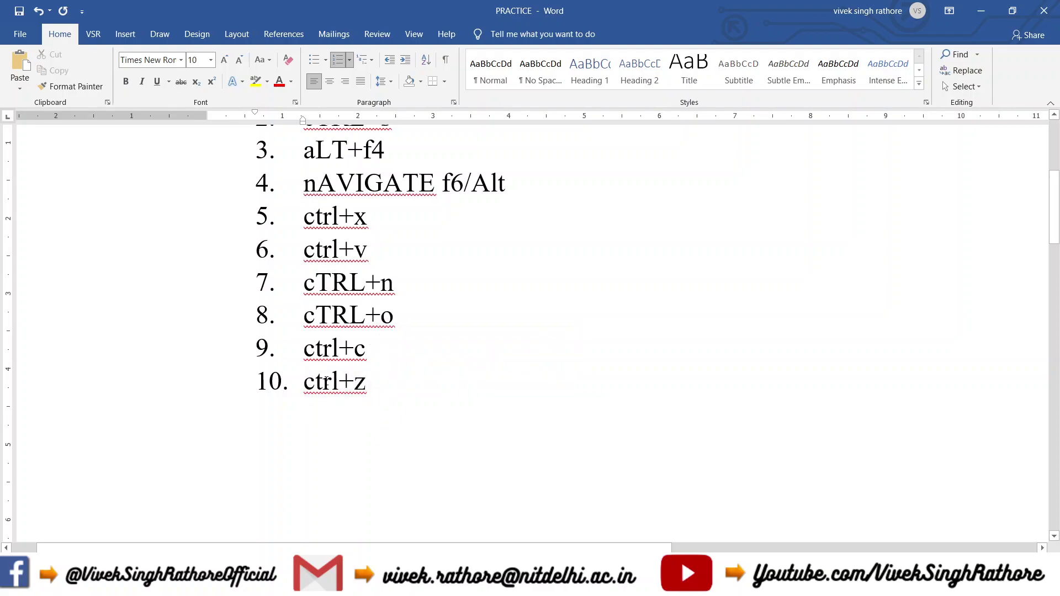
- Undo the last three edits, then redo all three to restore ctrl+c and ctrl+z
left_click(39, 12)
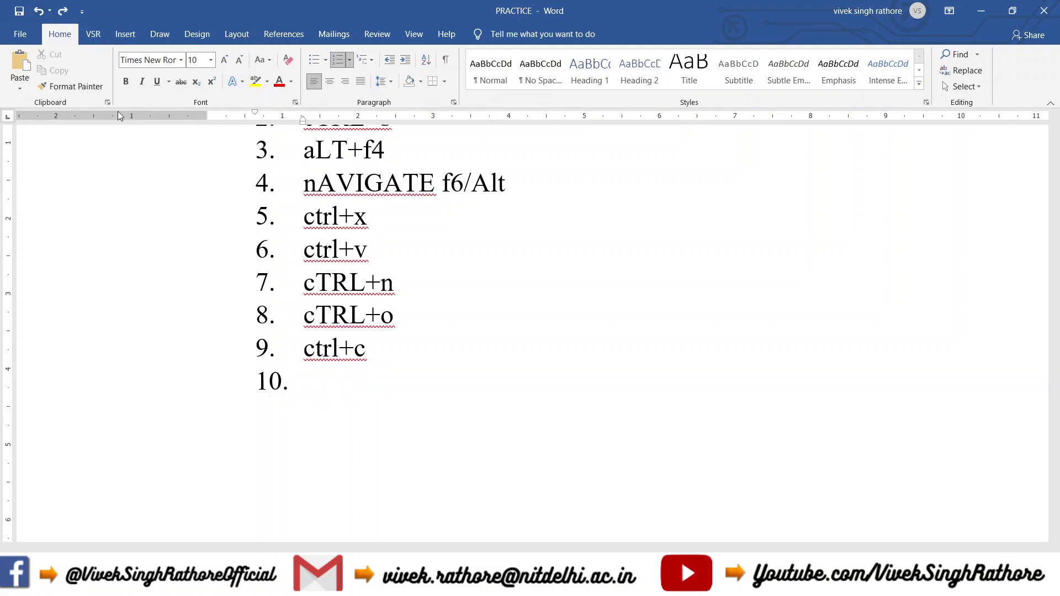
left_click(40, 12)
left_click(39, 12)
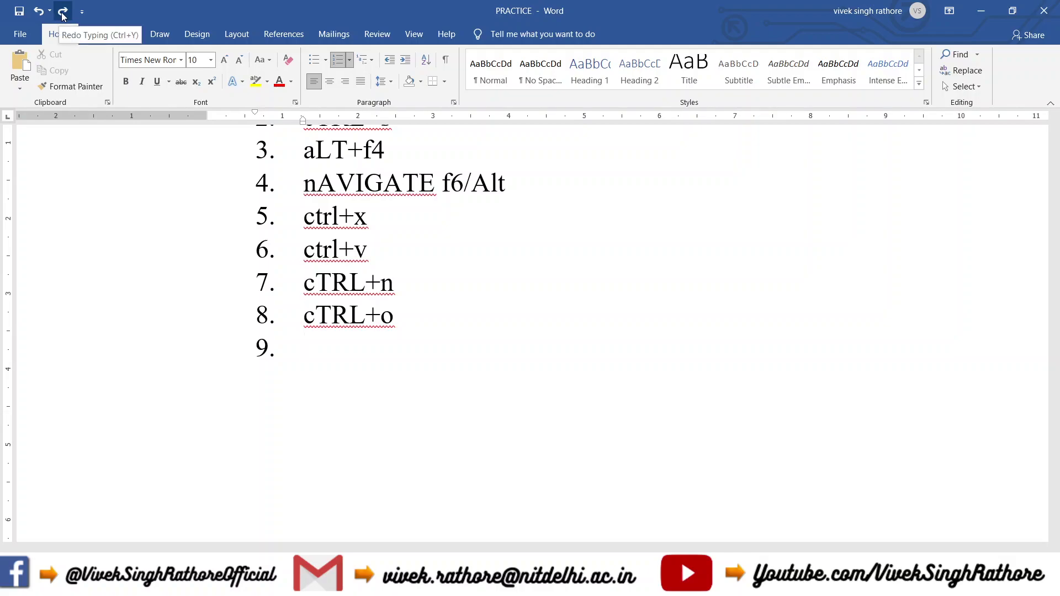
left_click(62, 11)
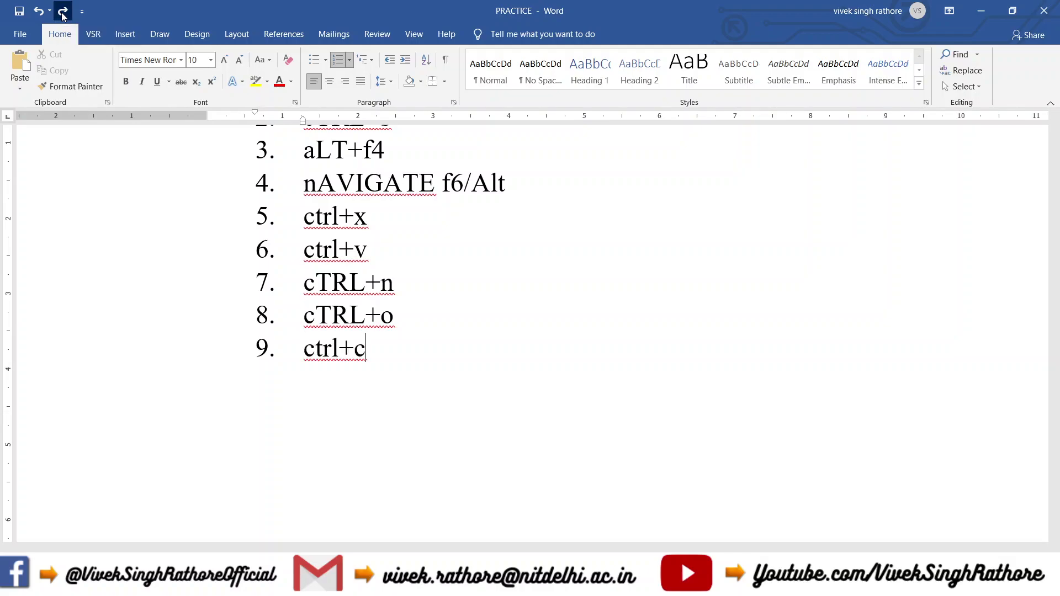
left_click(62, 11)
left_click(62, 11)
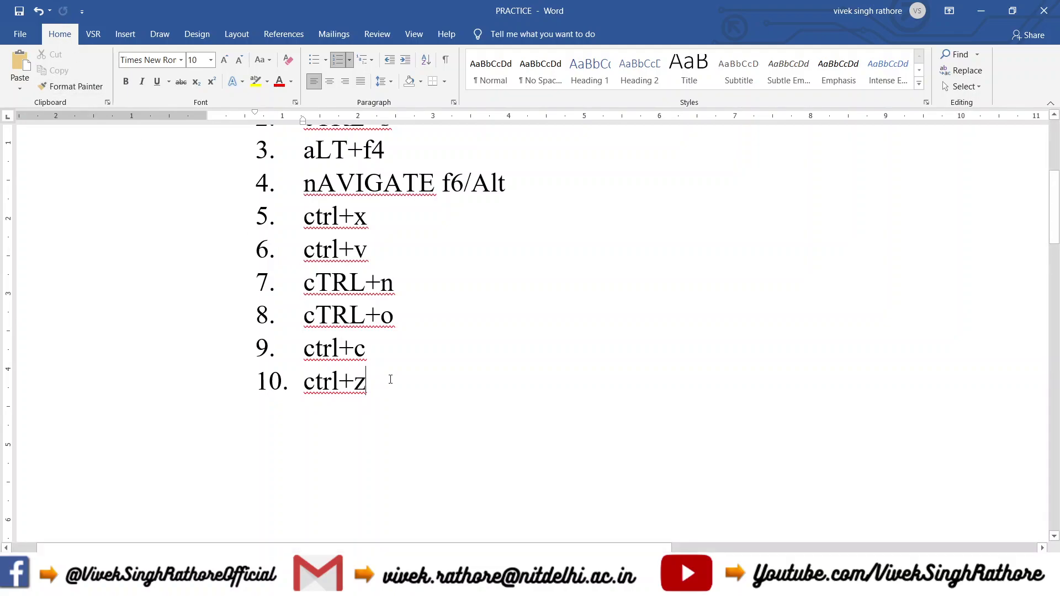
- Add 'ctrl+y' as item 11 and type 'ctrl+f' into new item 12
key("Return")
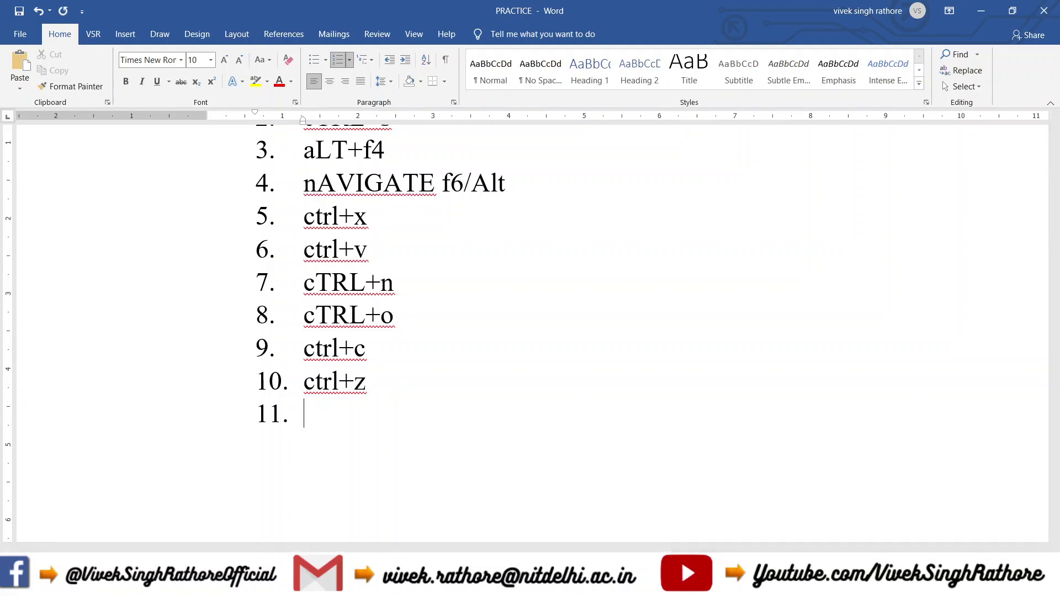
type("ctr")
type("l+y")
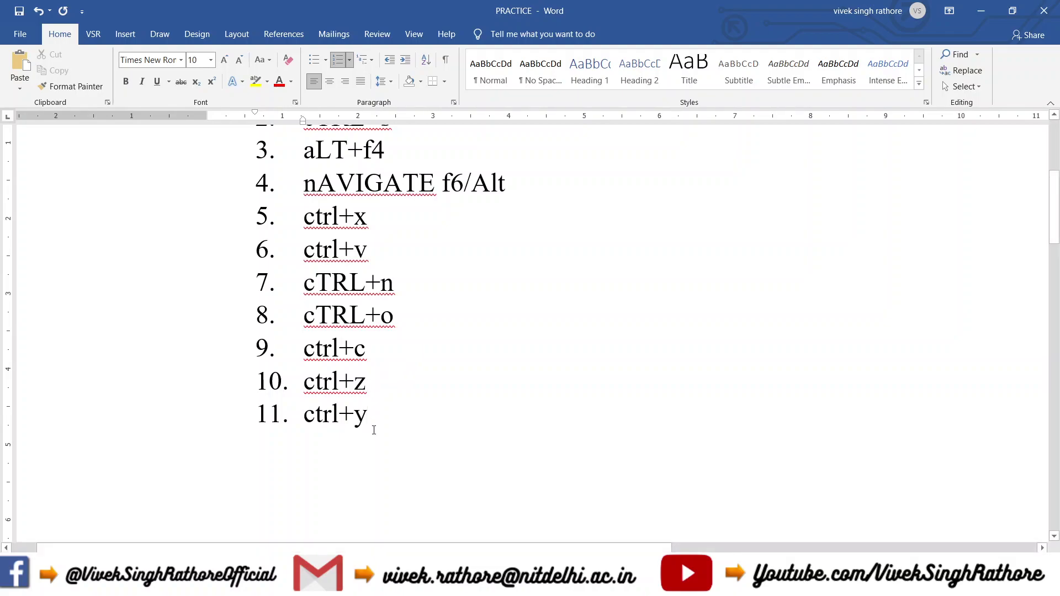
key("Return")
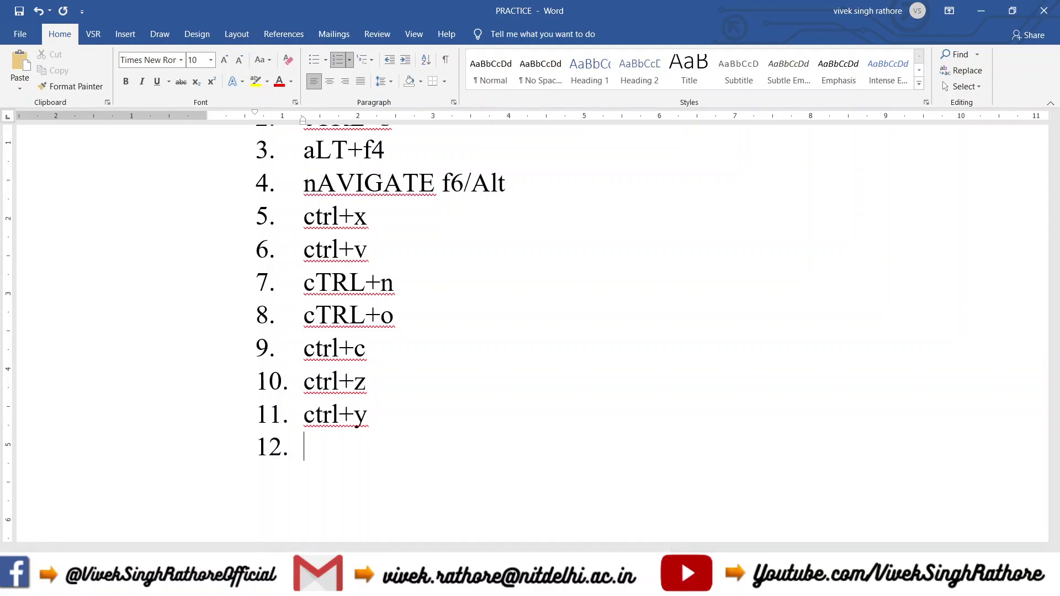
scroll(392, 407, "up", 5)
scroll(386, 387, "down", 5)
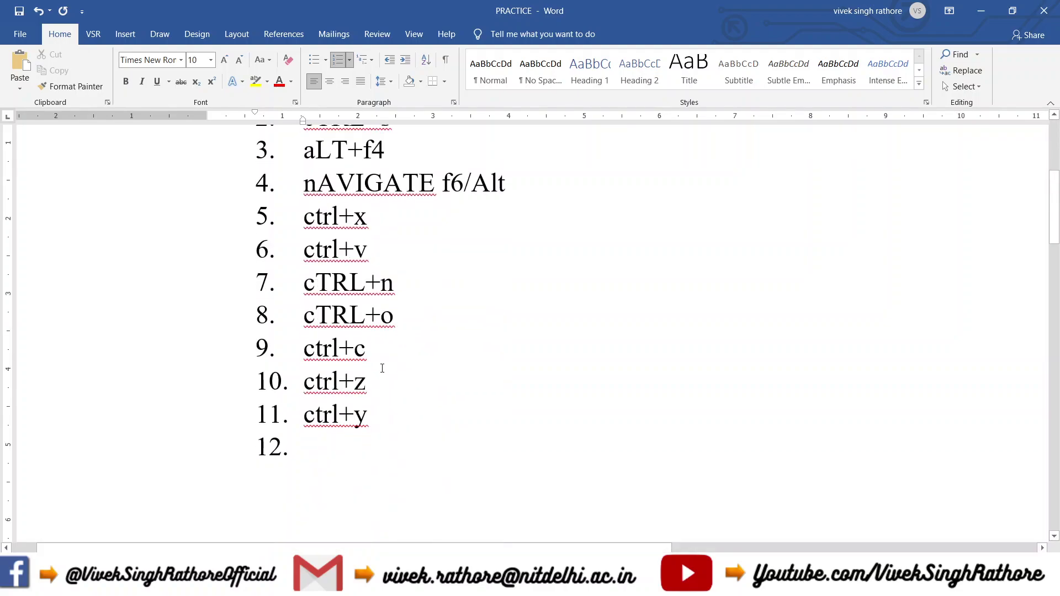
scroll(382, 369, "up", 6)
scroll(380, 362, "down", 5)
type("ctr")
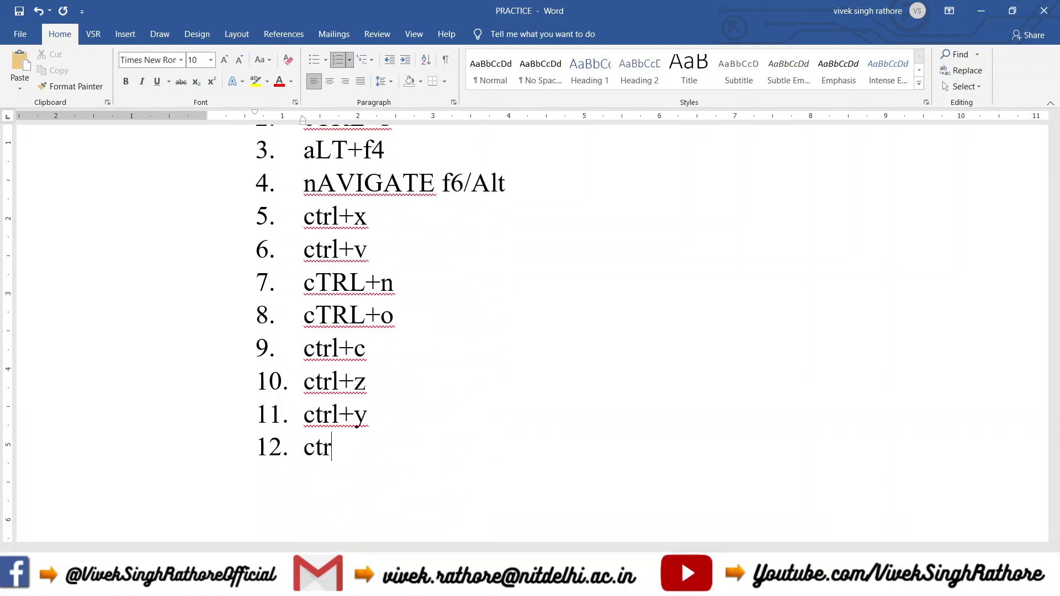
type("l+f")
- Search the document for 'x' in the Navigation pane, then start empty item 13 after ctrl+f
left_click(961, 56)
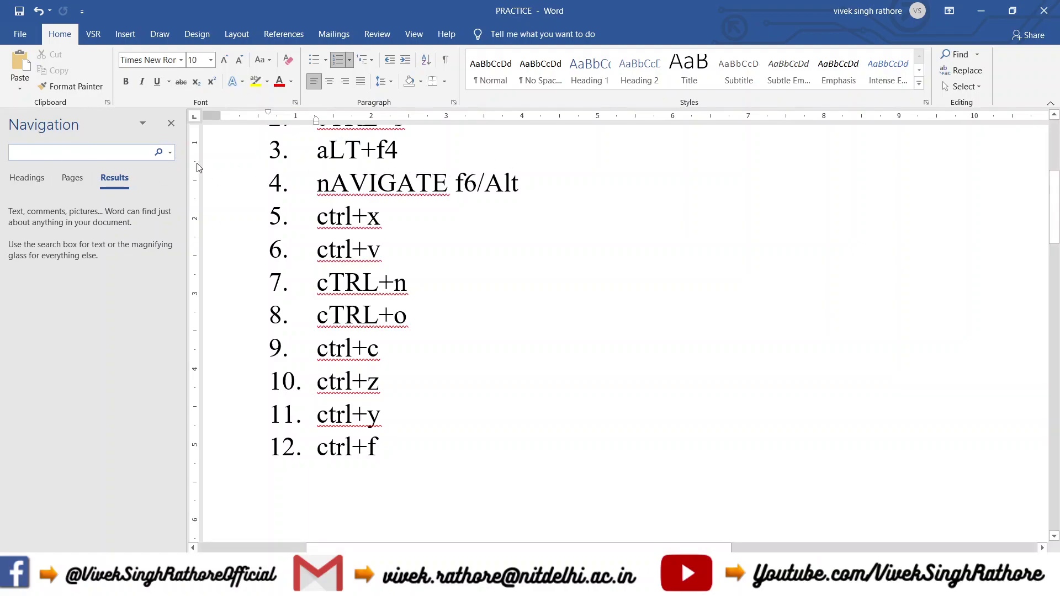
scroll(226, 222, "up", 5)
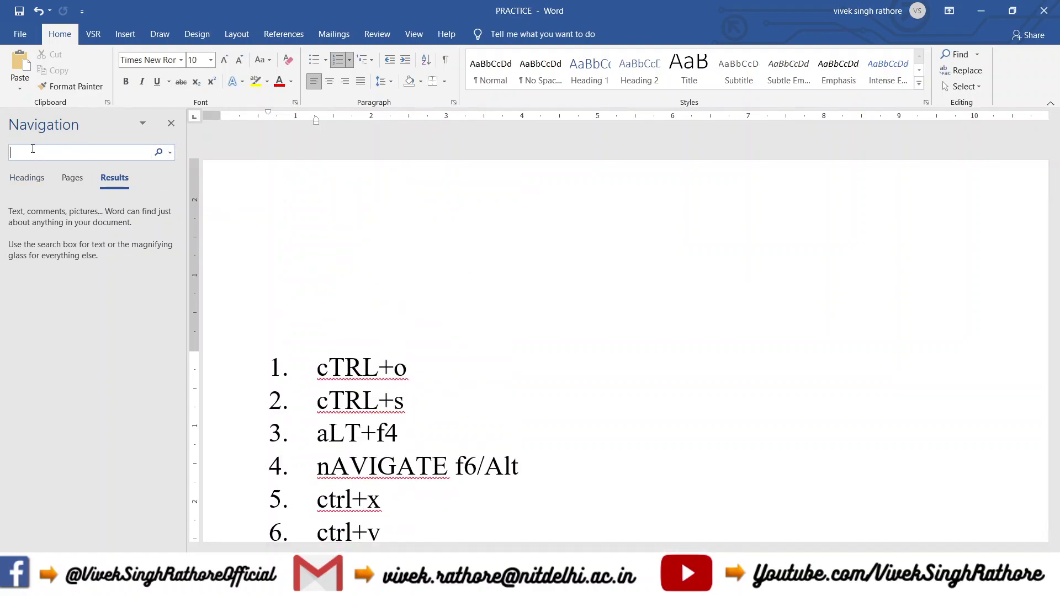
scroll(235, 349, "down", 5)
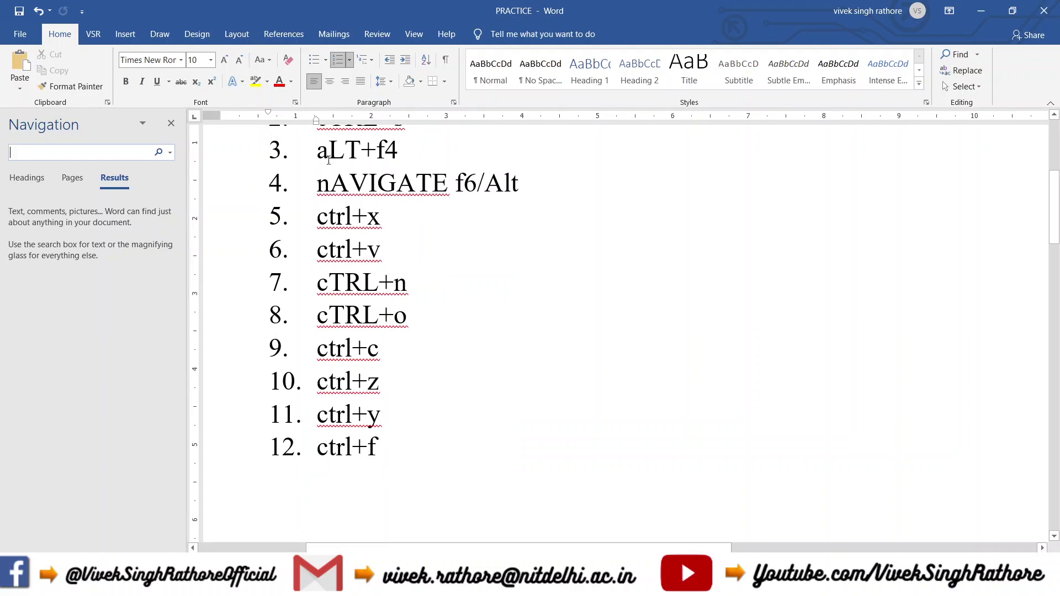
left_click_drag(310, 197, 411, 285)
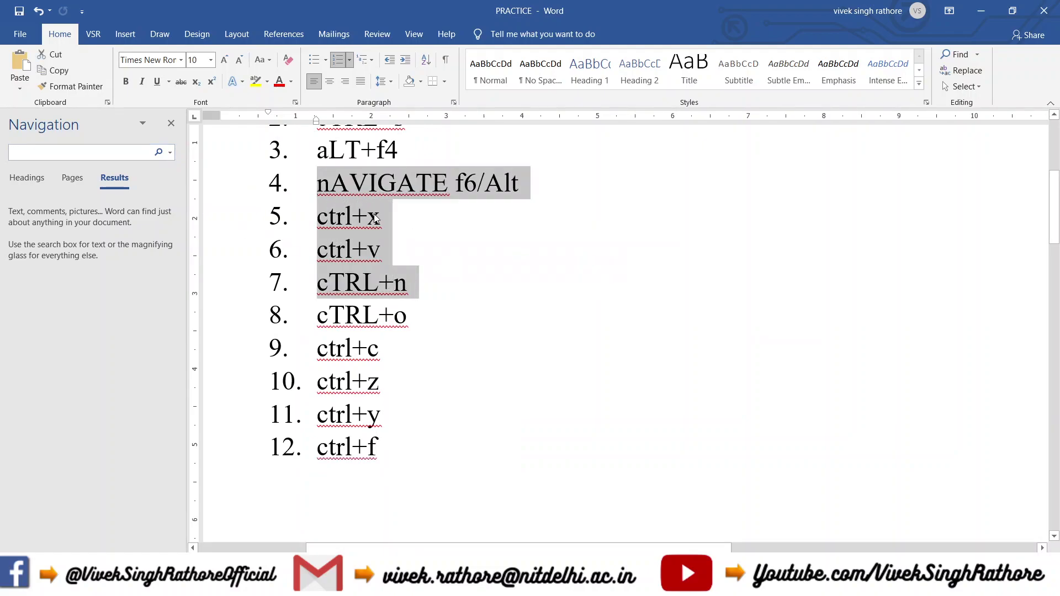
key("ctrl+f")
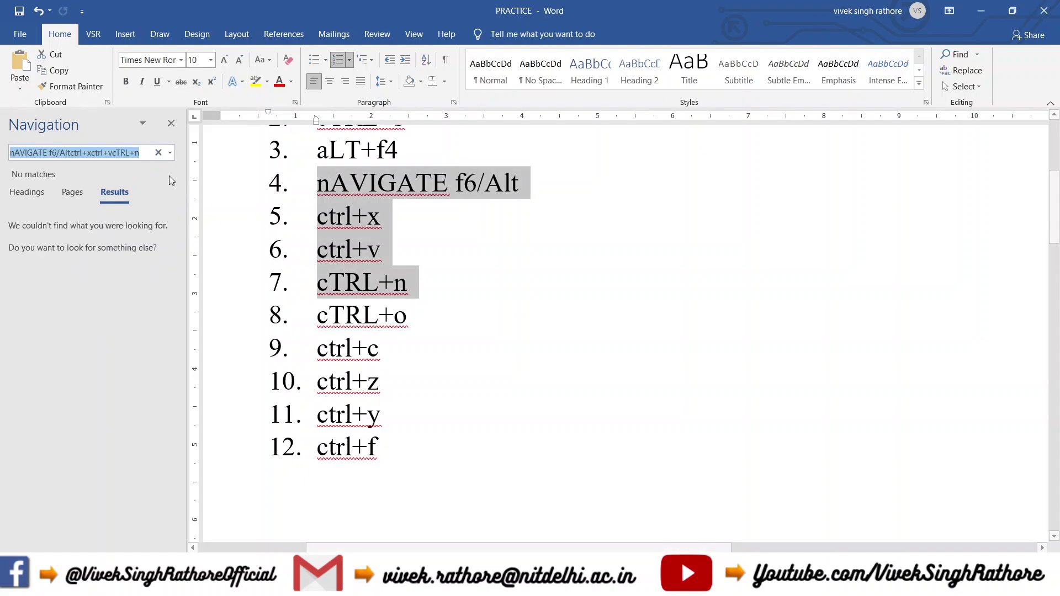
key("BackSpace")
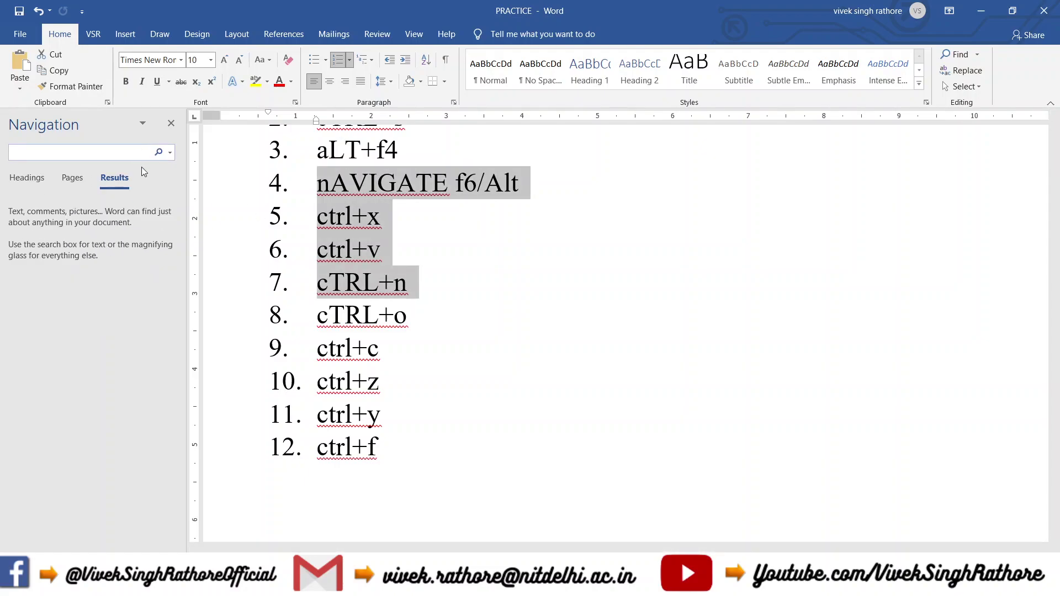
type("x")
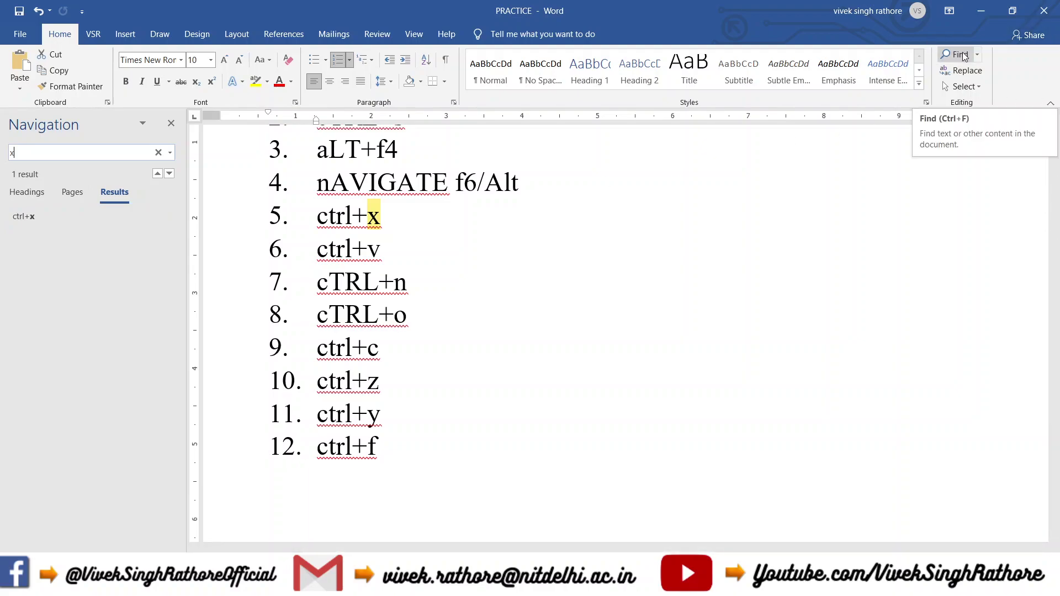
left_click(438, 442)
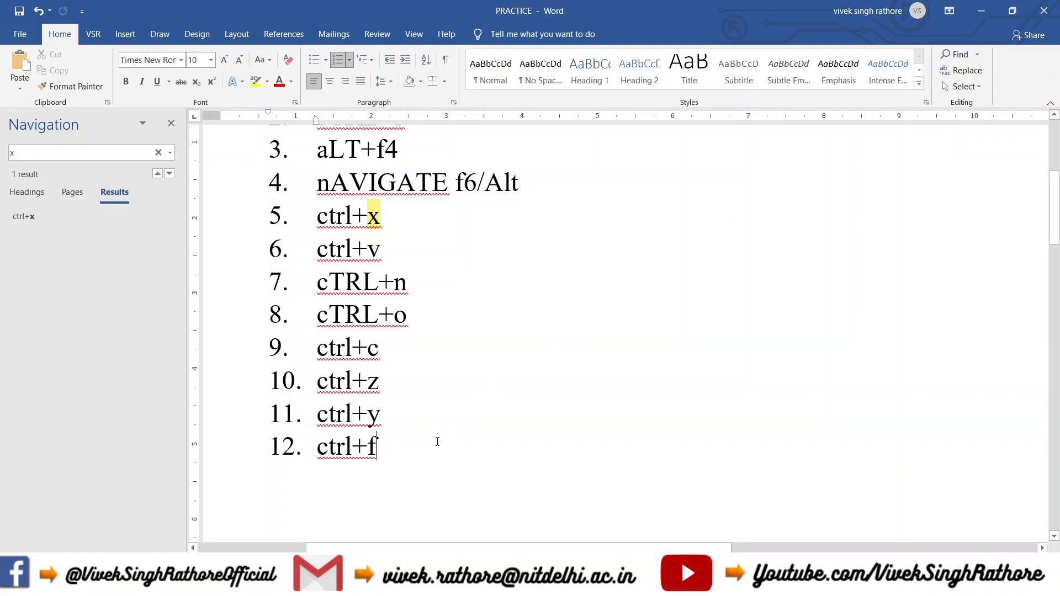
key("Return")
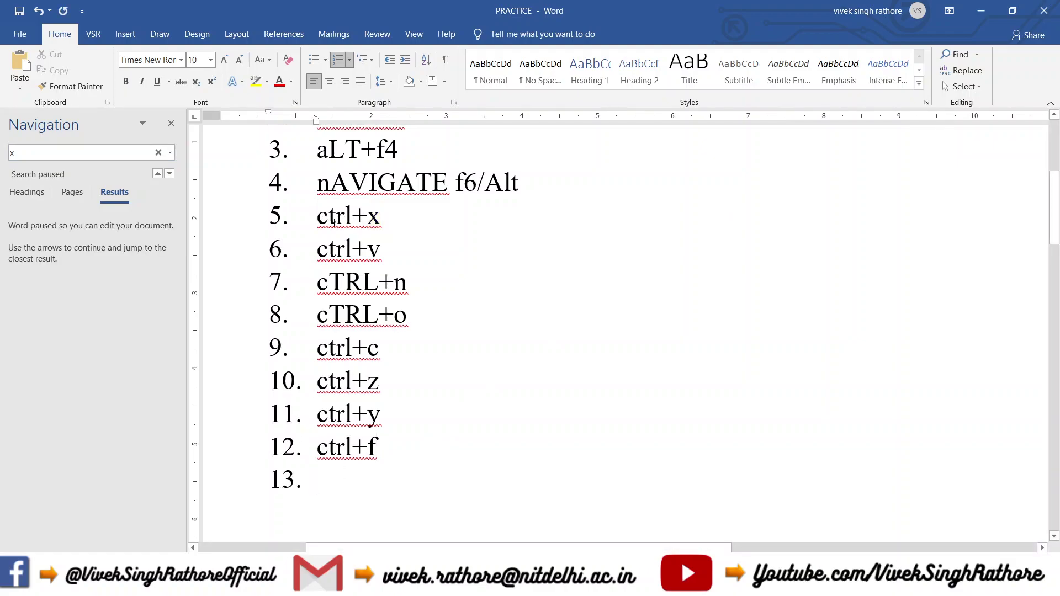
- Type 'ctrl+h' in item 13, then select items 5 through 9
left_click_drag(318, 216, 411, 319)
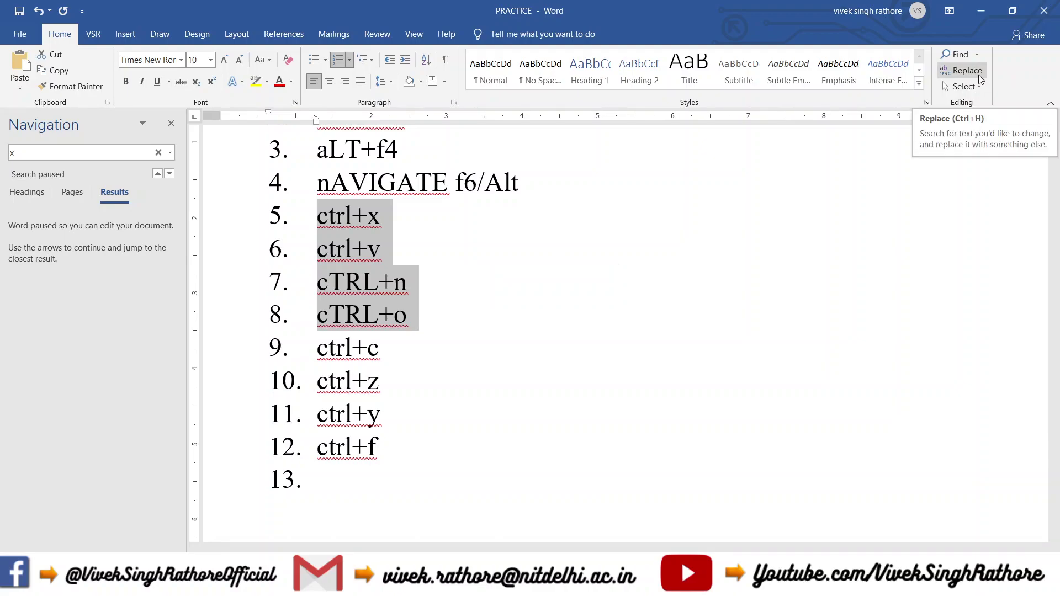
left_click(342, 488)
type("ctr")
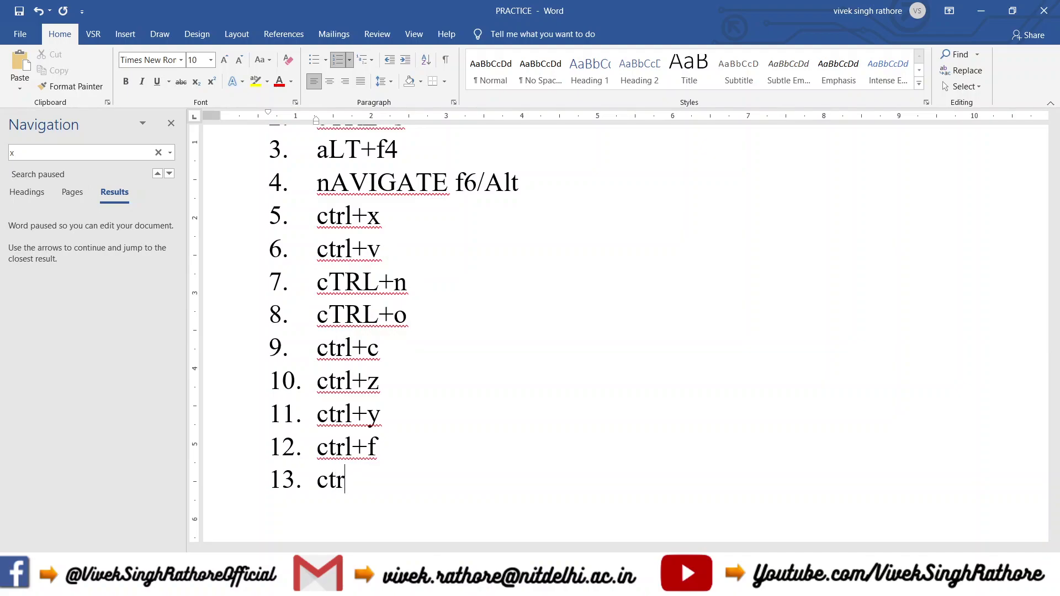
type("l+h")
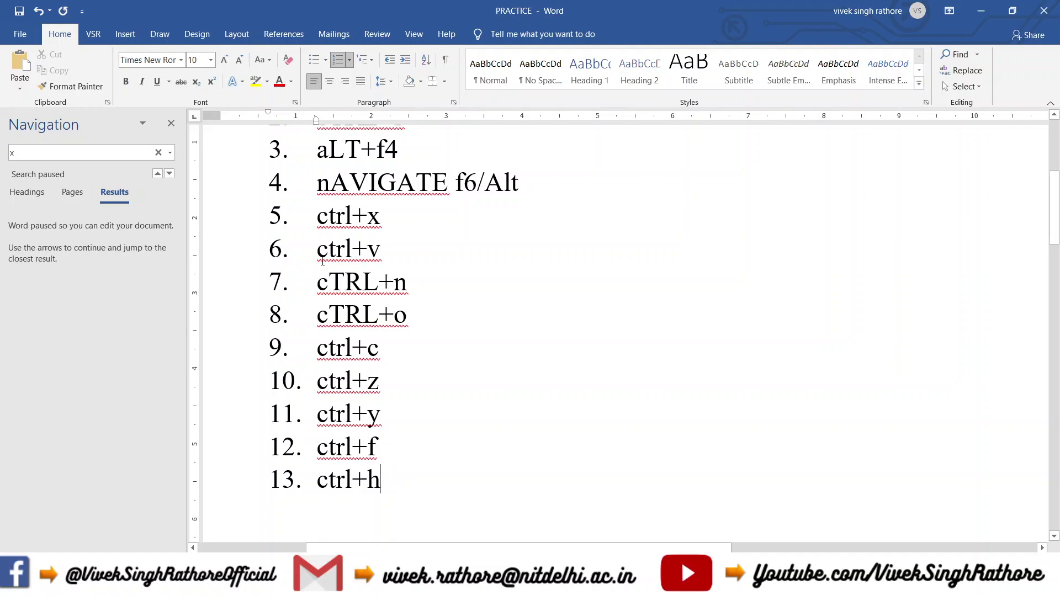
left_click_drag(318, 219, 386, 336)
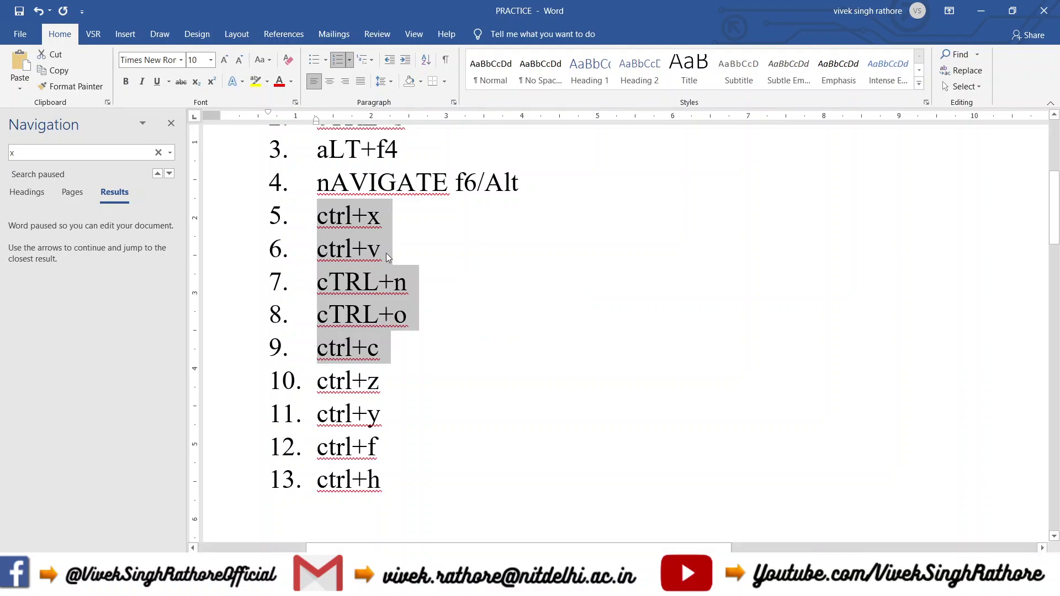
- Replace 'v' with 'h' in the selected items so item 6 reads ctrl+h, then close Find and Replace
key("ctrl+h")
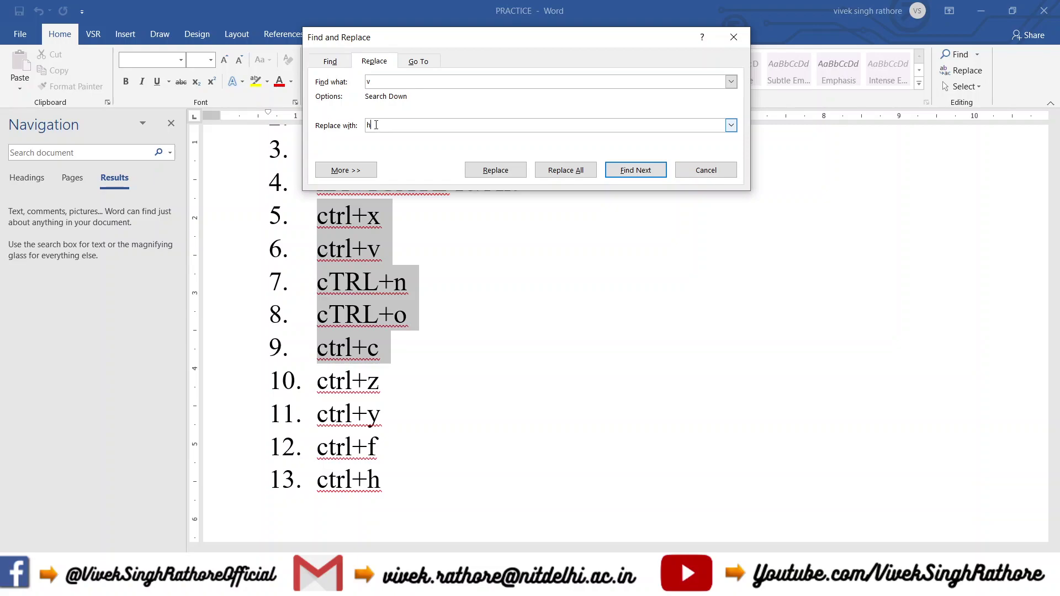
left_click(519, 172)
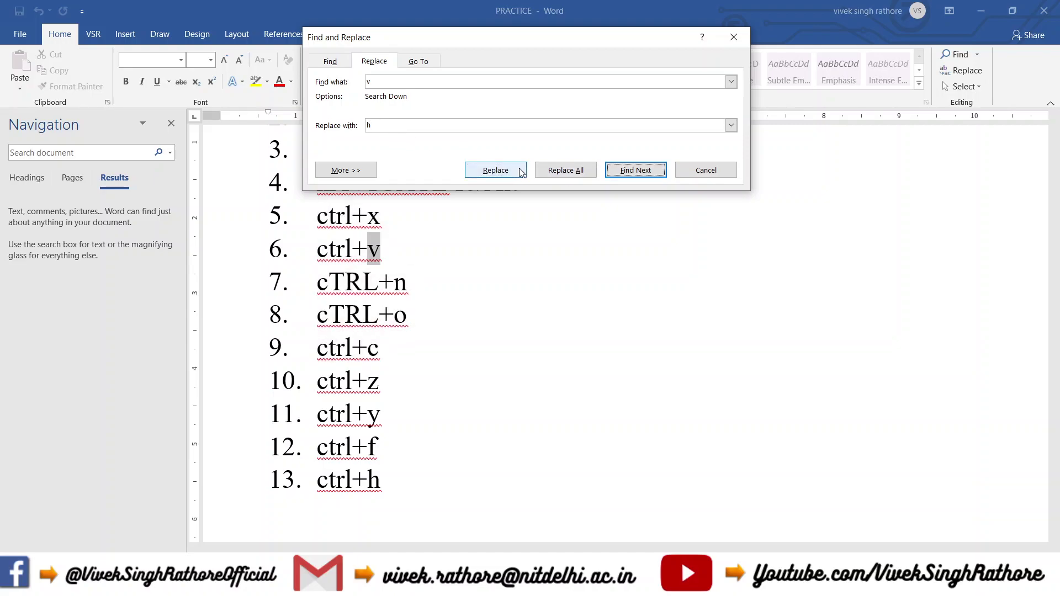
left_click(514, 172)
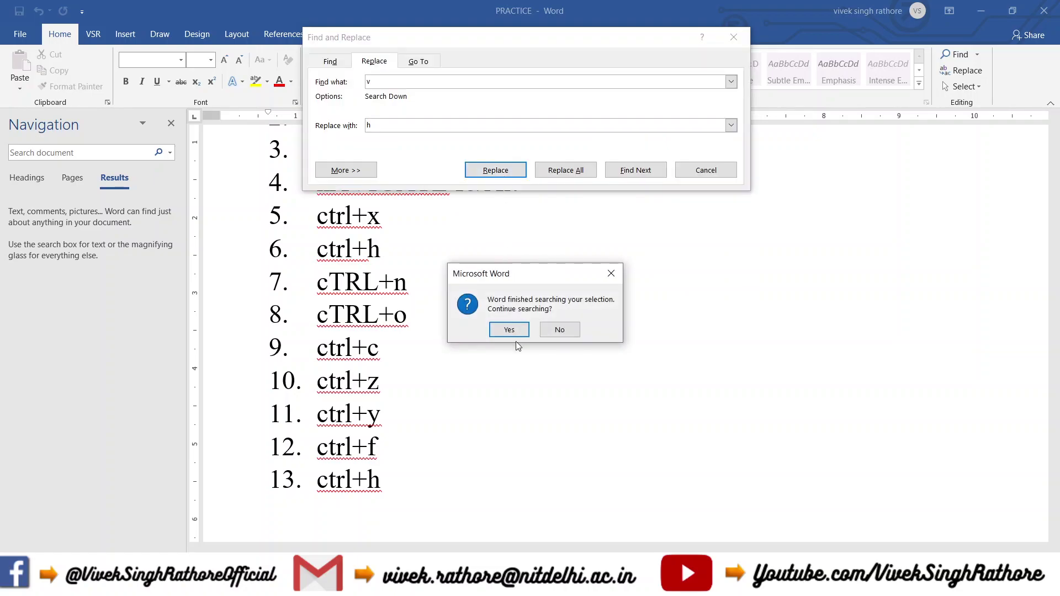
left_click(511, 331)
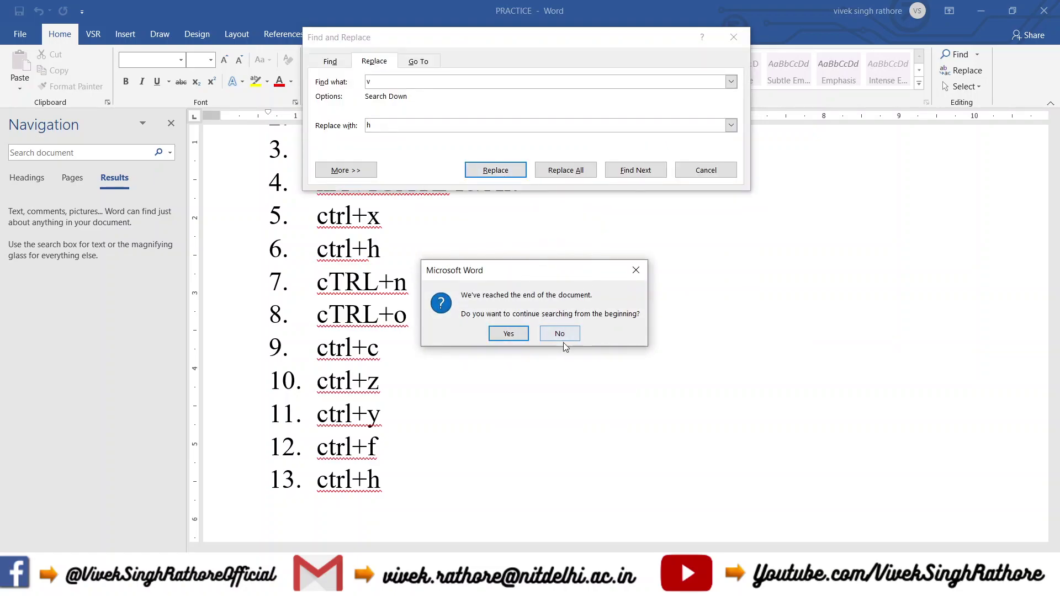
left_click(513, 333)
left_click(705, 341)
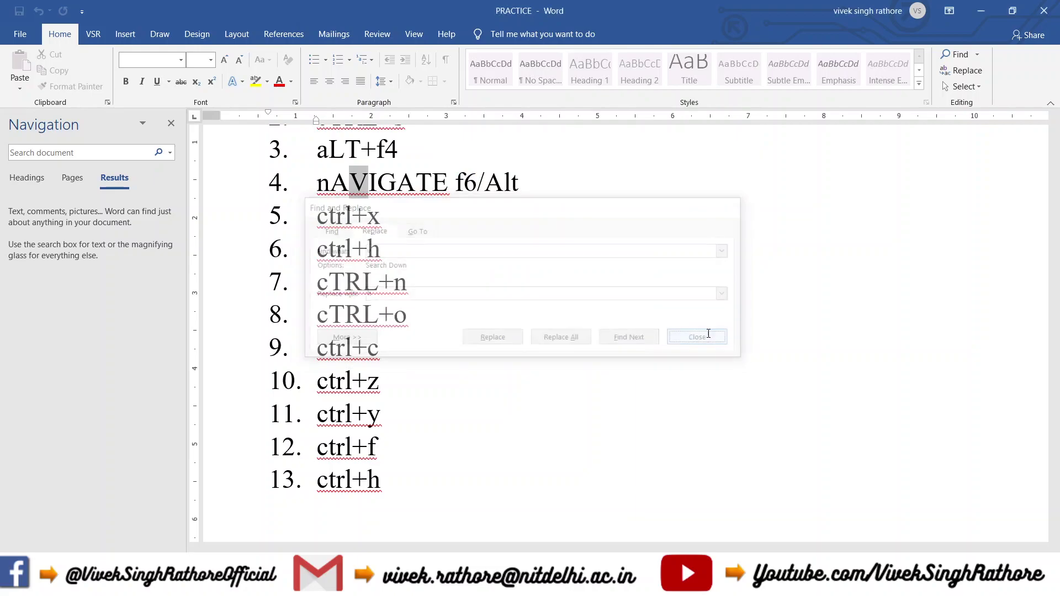
double_click(387, 244)
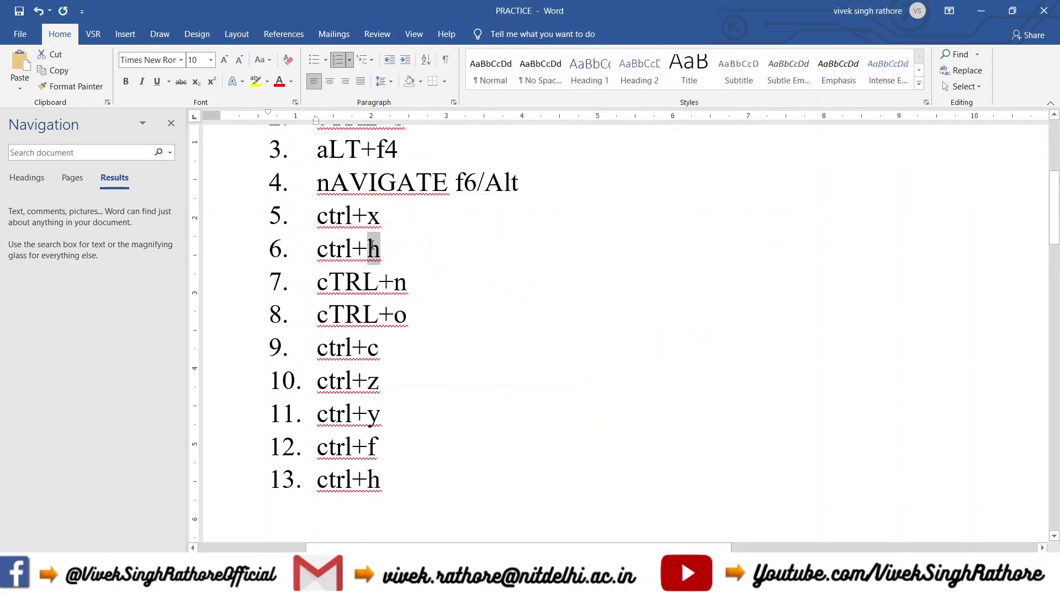
- Close the Navigation pane, briefly view the FMC Theory Syllabus PDF, then return to Word
left_click(444, 263)
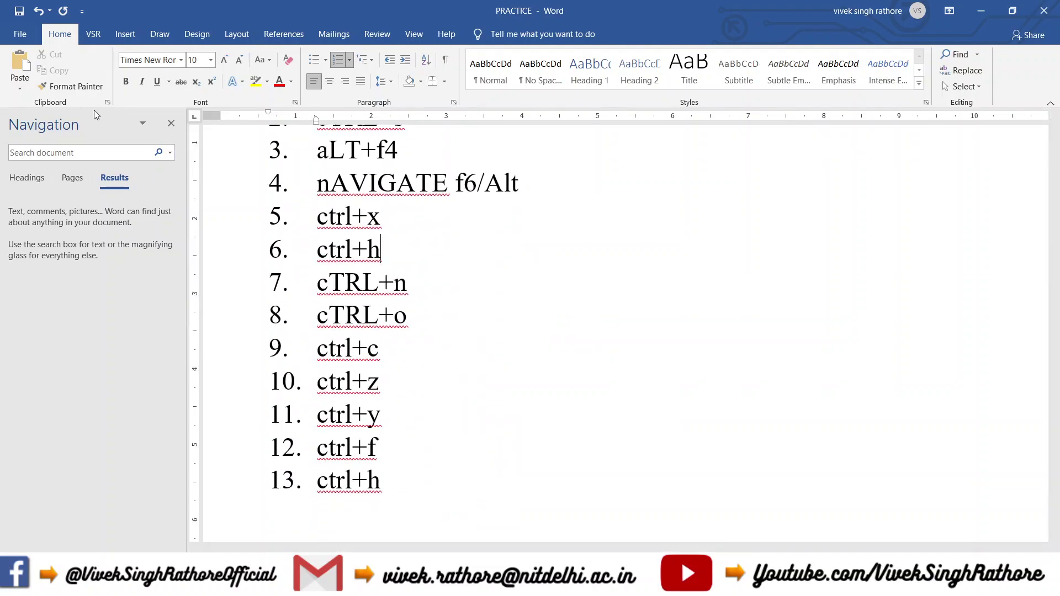
key("Return")
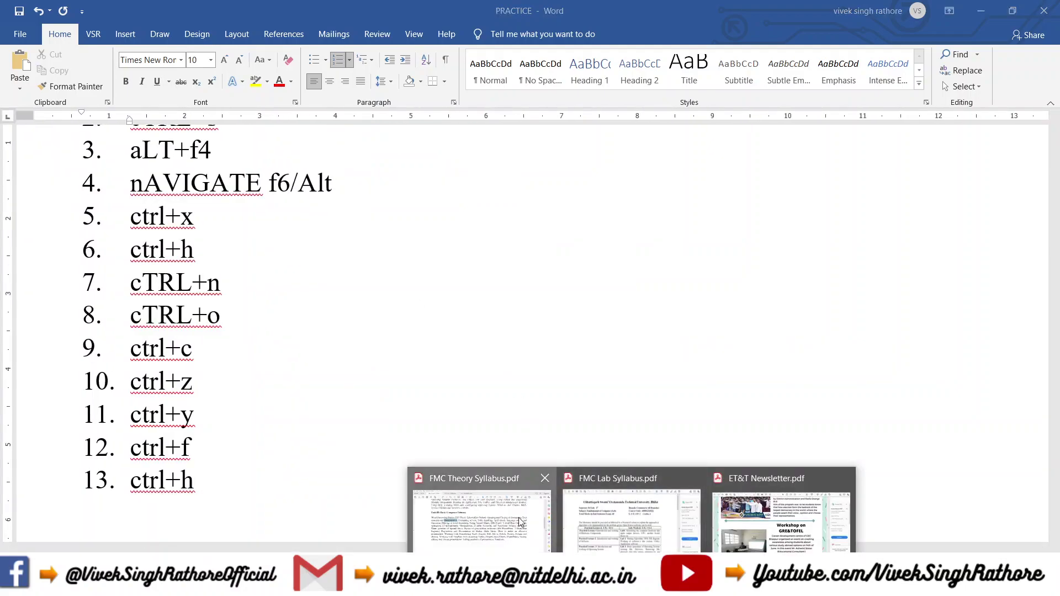
left_click(480, 517)
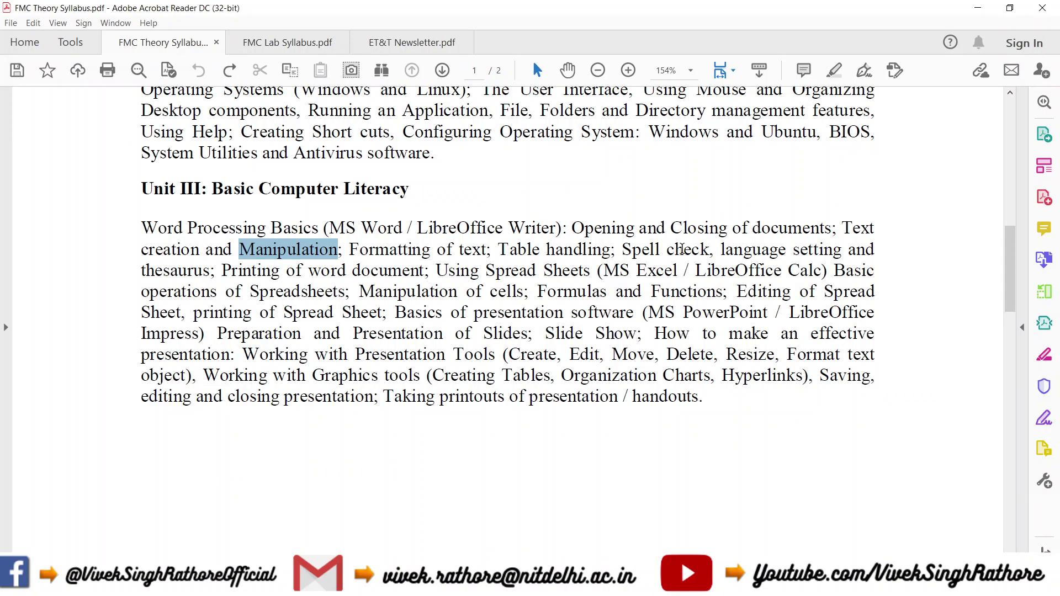
key("alt+Tab")
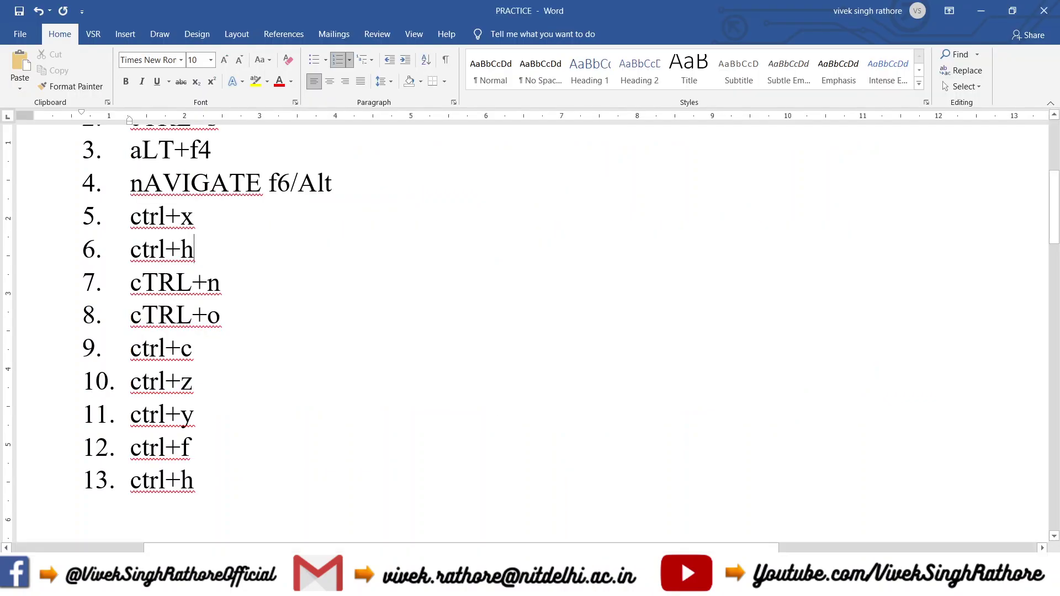